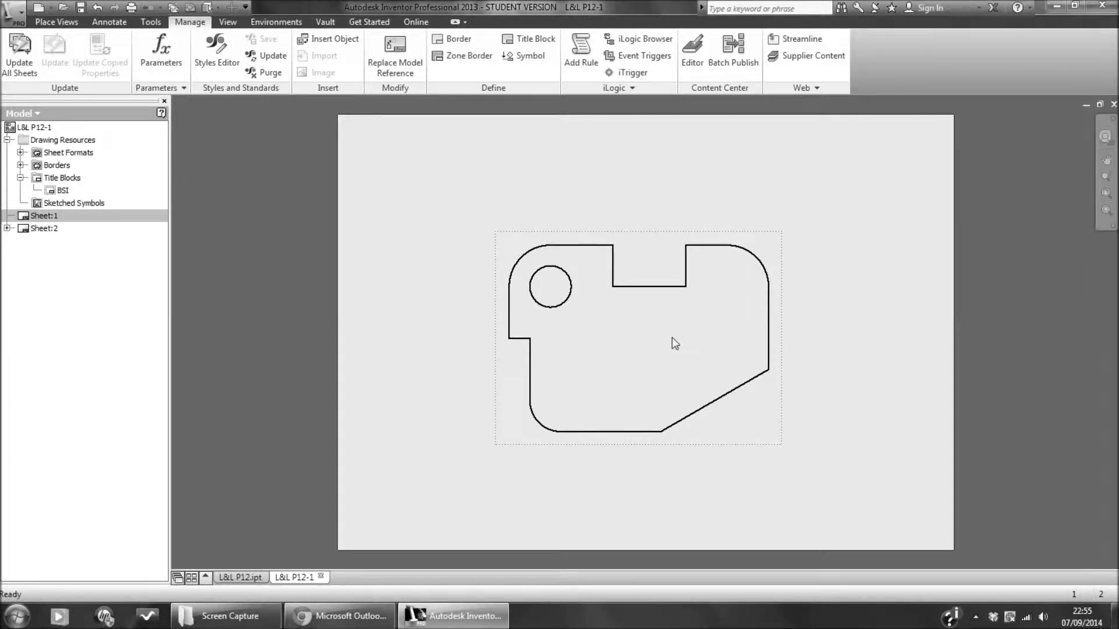
Step: Dimension the upper and lower vertical edges on the plate's left side, keeping the default text and aligning both dimensions outside the outline
{"action": "scroll", "coordinate": [672, 338], "scroll_direction": "up", "scroll_amount": 6}
{"action": "scroll", "coordinate": [672, 337], "scroll_direction": "down", "scroll_amount": 5}
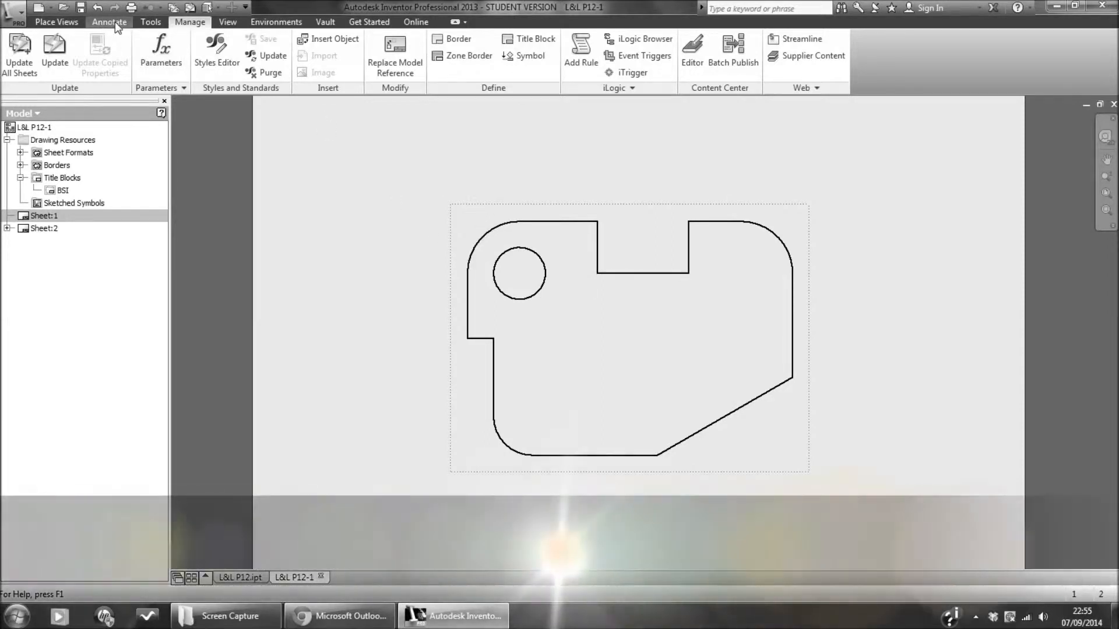
{"action": "left_click", "coordinate": [115, 22]}
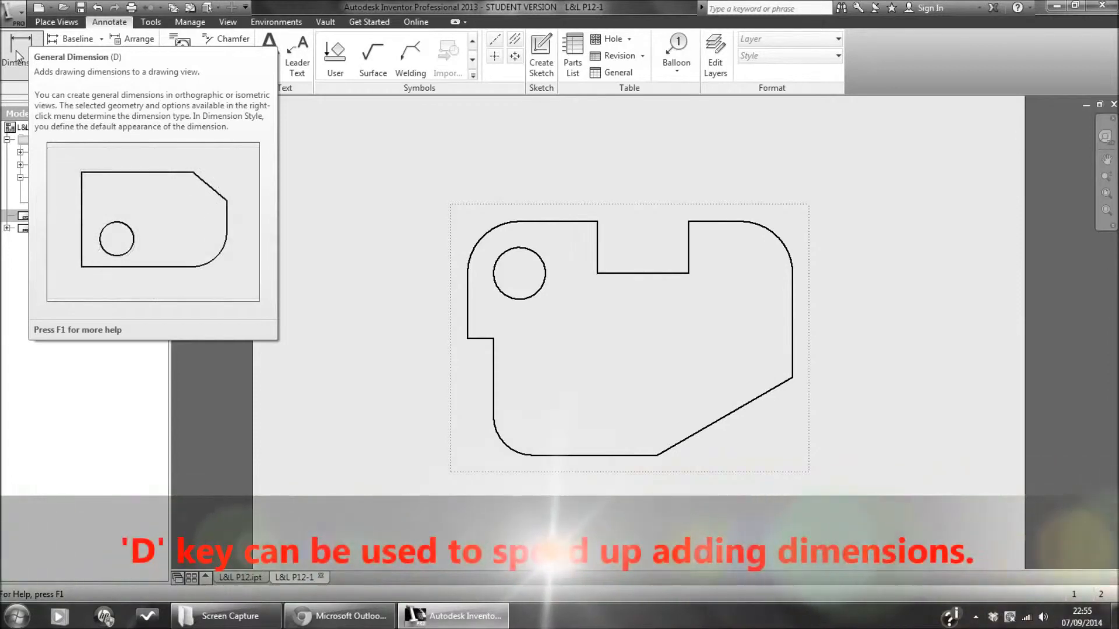
{"action": "left_click", "coordinate": [19, 61]}
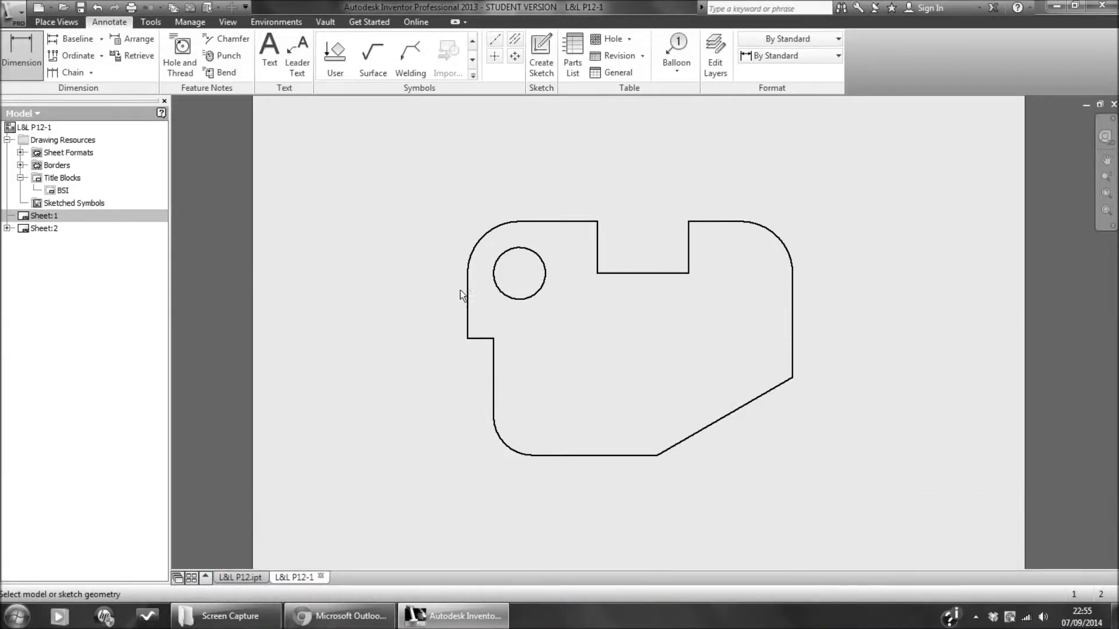
{"action": "left_click", "coordinate": [467, 274]}
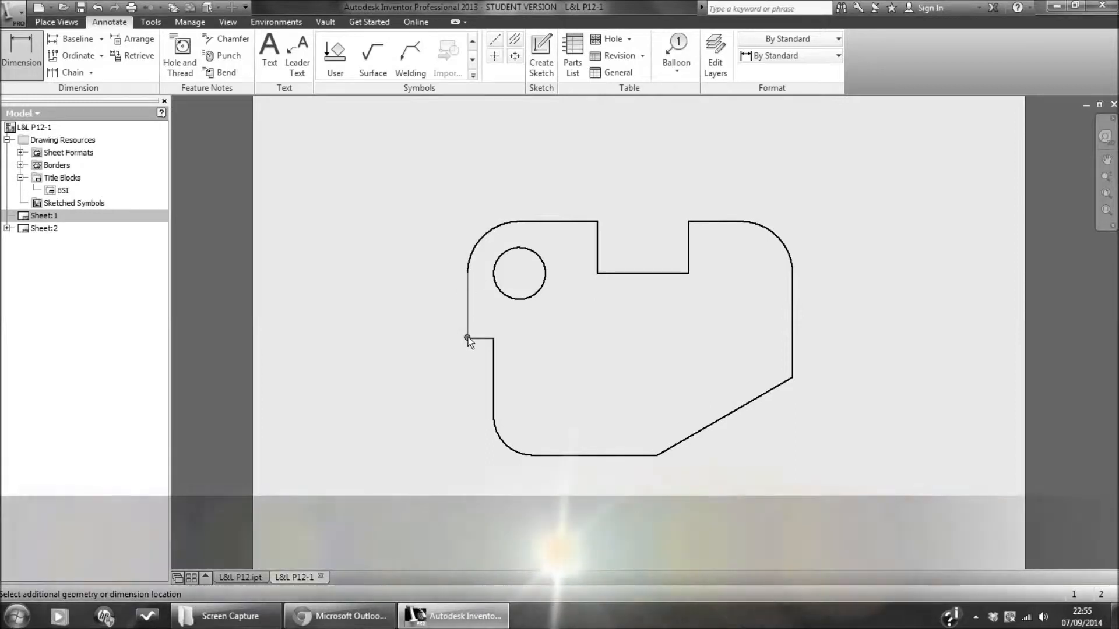
{"action": "left_click", "coordinate": [467, 338]}
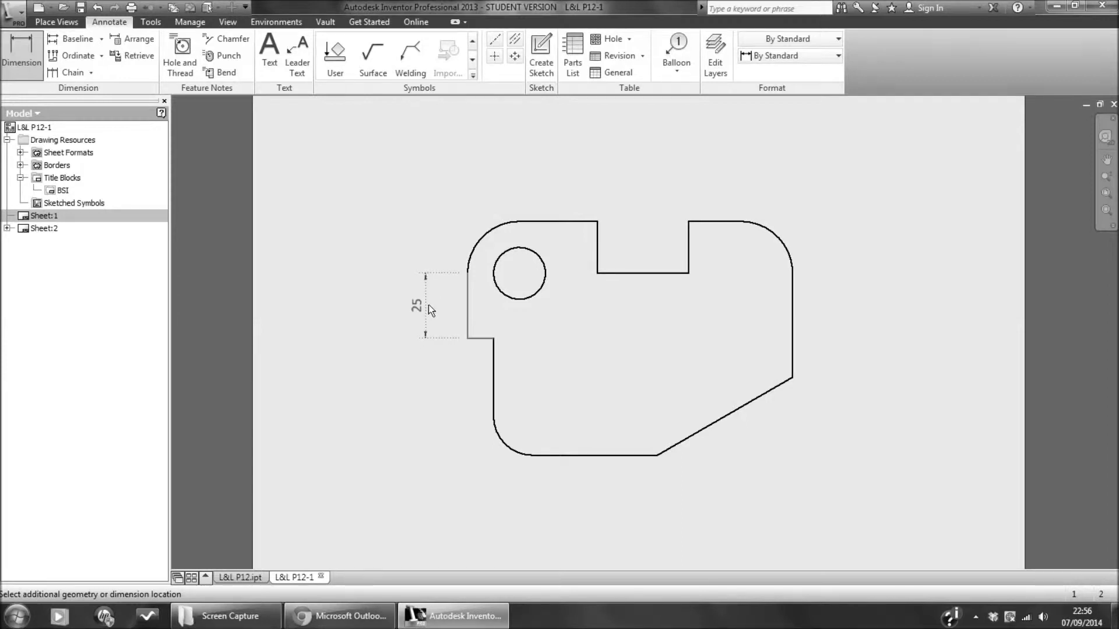
{"action": "left_click", "coordinate": [427, 304]}
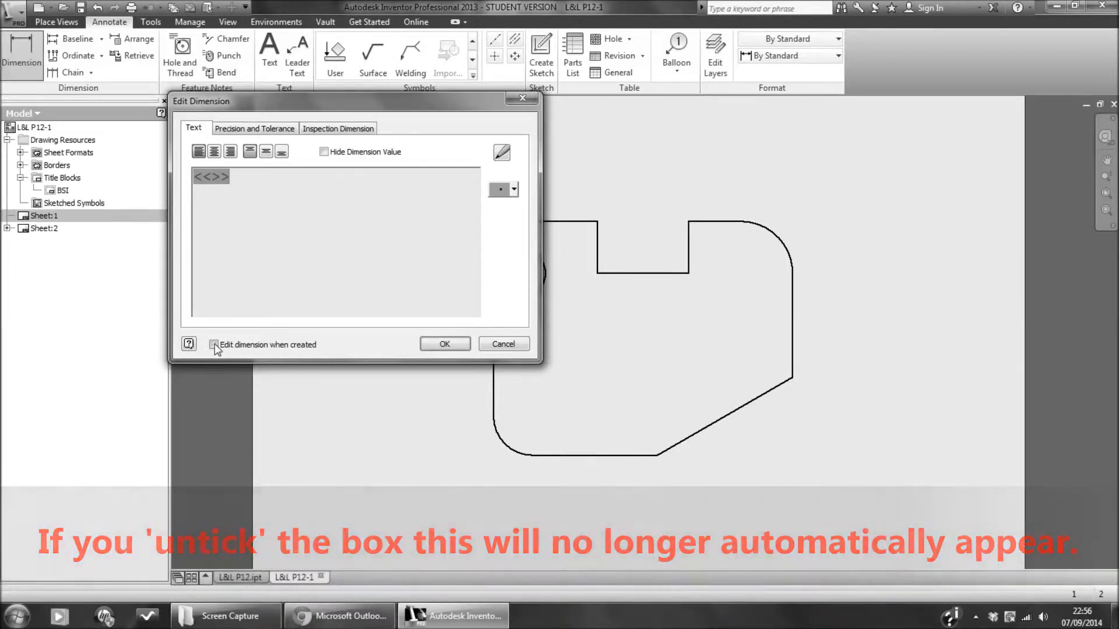
{"action": "left_click", "coordinate": [452, 346]}
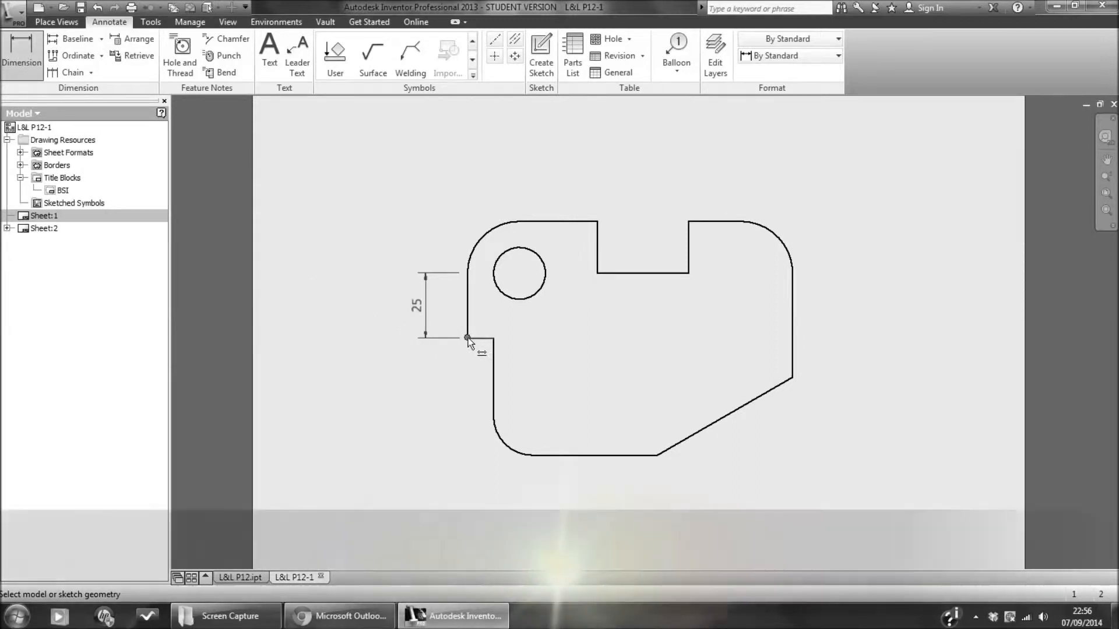
{"action": "left_click", "coordinate": [467, 338]}
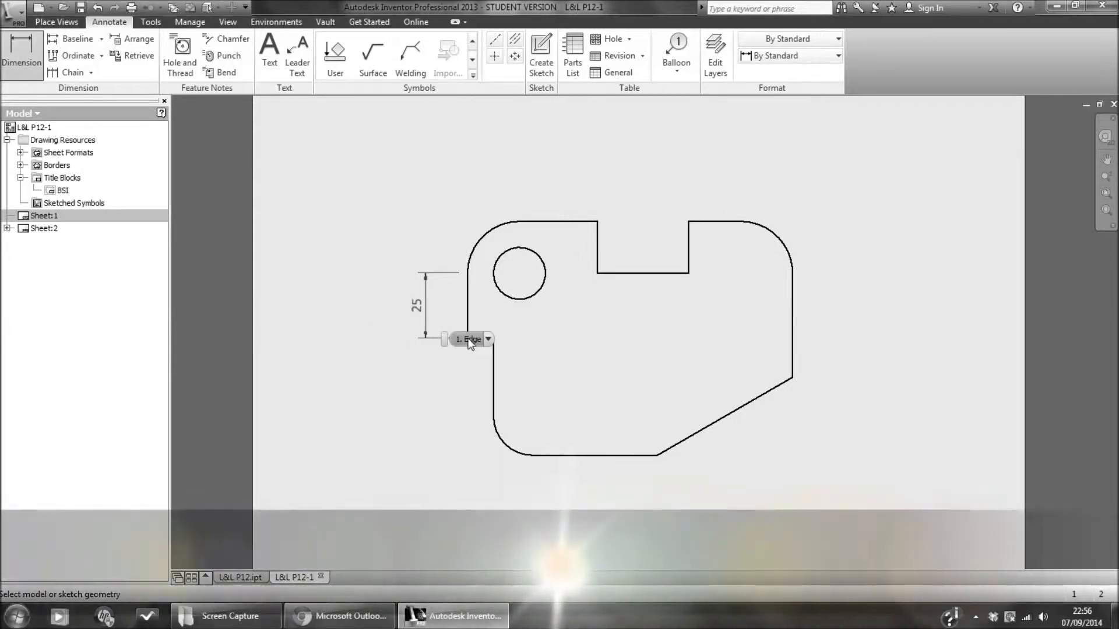
{"action": "left_click", "coordinate": [493, 418]}
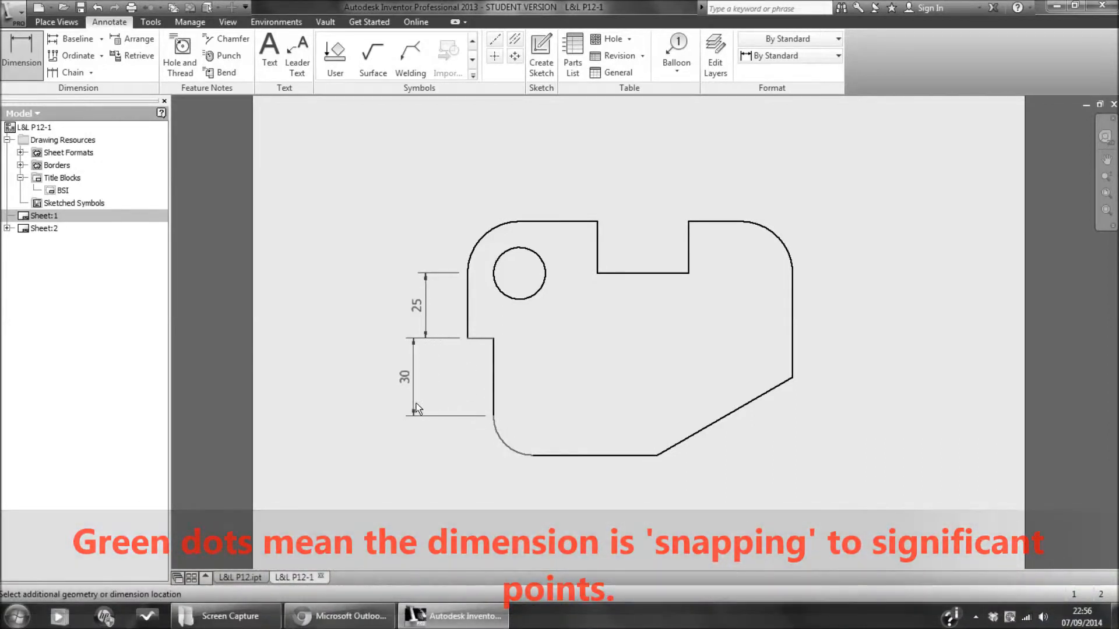
{"action": "left_click", "coordinate": [426, 408]}
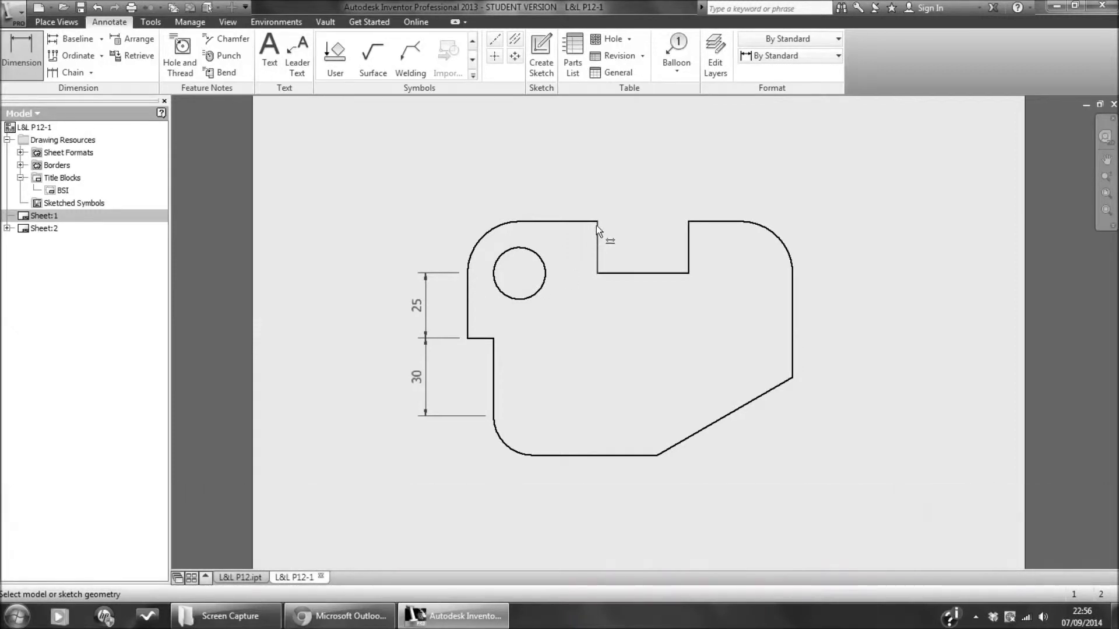
Step: Dimension the width of the notch in the plate's top edge, placing the dimension above the view
{"action": "left_click", "coordinate": [596, 222]}
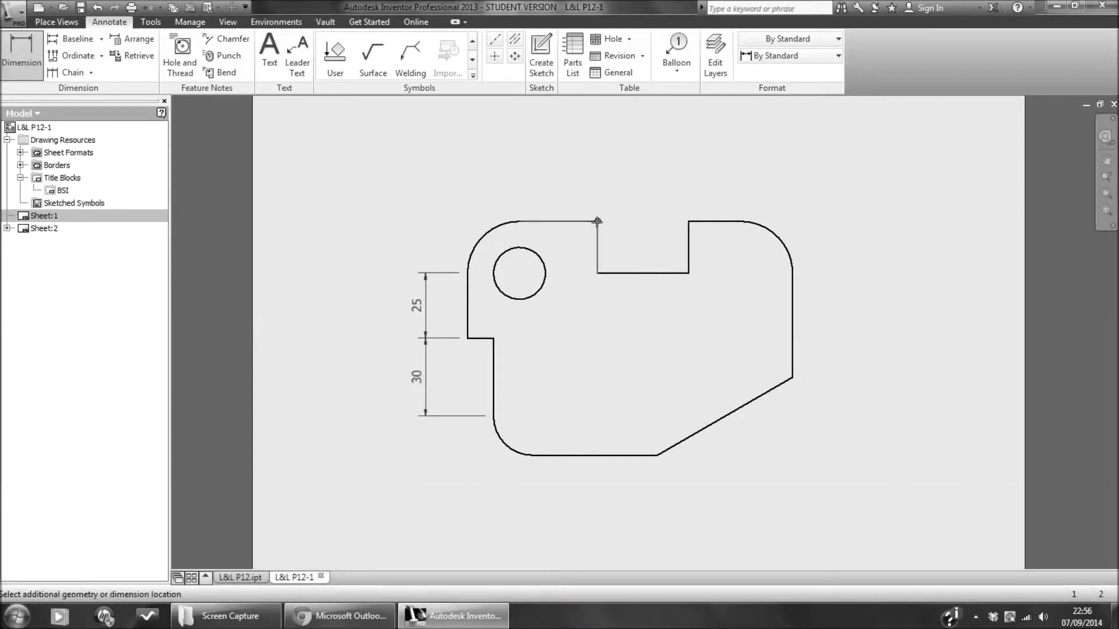
{"action": "left_click", "coordinate": [687, 221]}
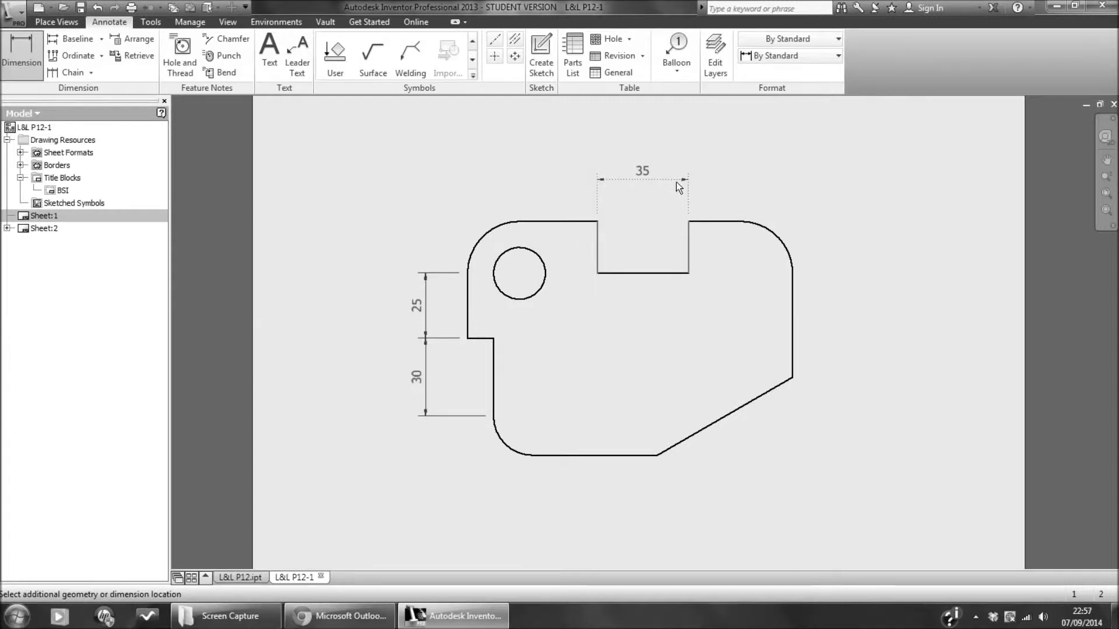
{"action": "left_click", "coordinate": [675, 182]}
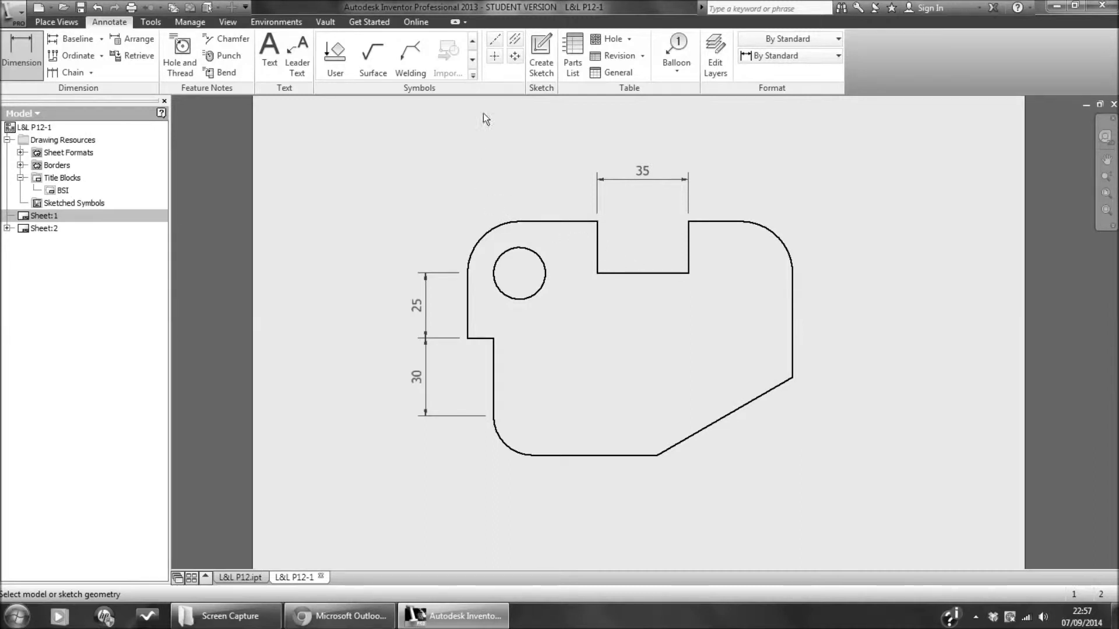
Step: Add centre marks to the hole and to the plate's upper-right corner arc
{"action": "left_click", "coordinate": [495, 58]}
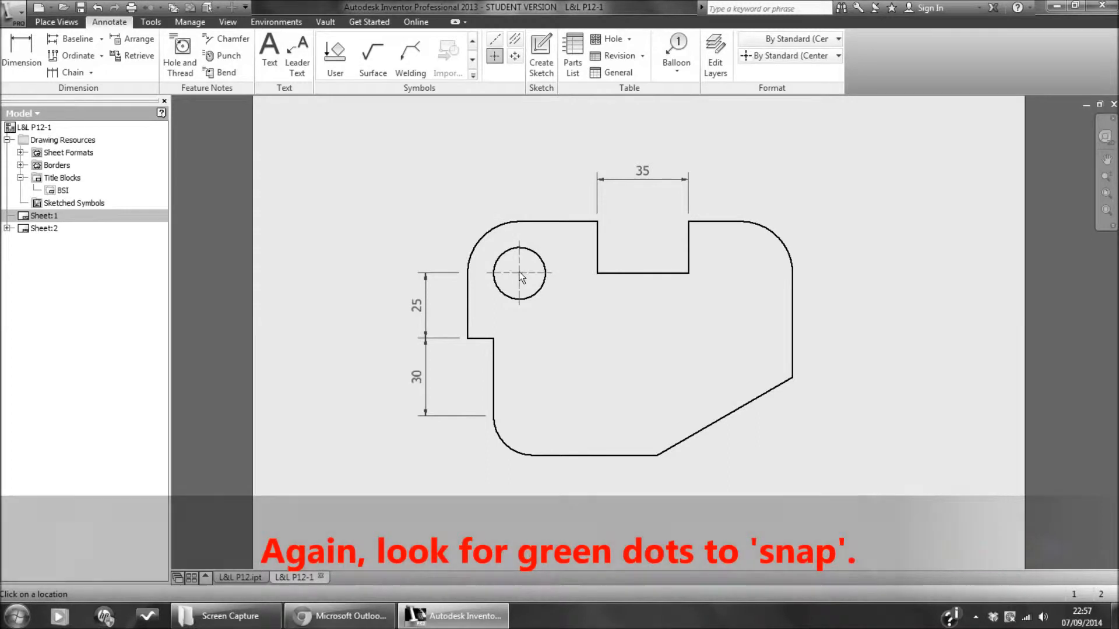
{"action": "left_click", "coordinate": [519, 273]}
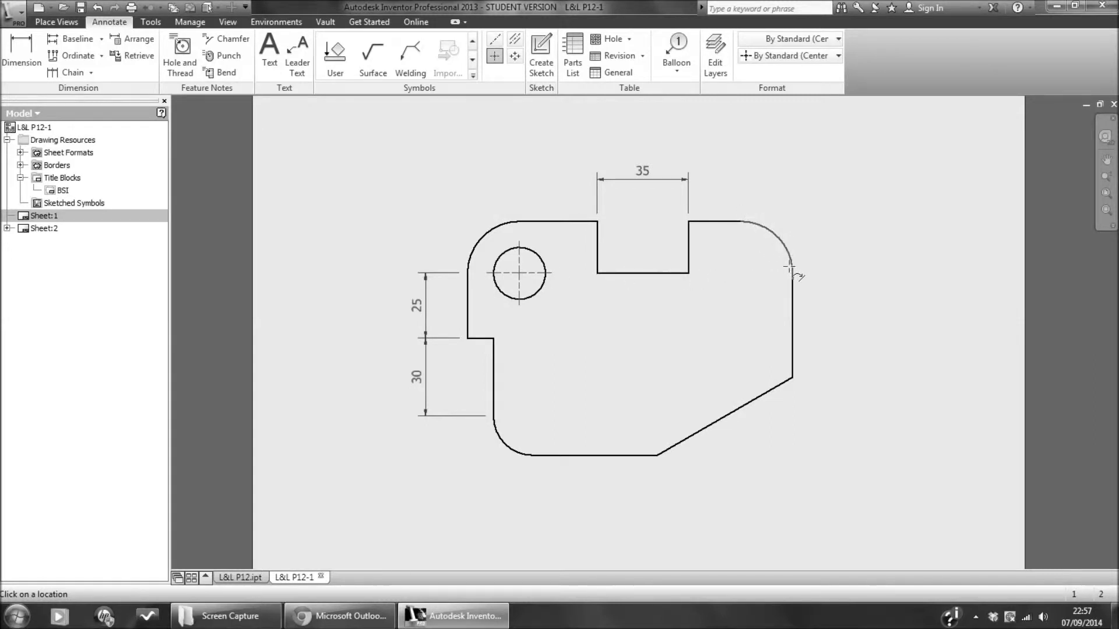
{"action": "left_click", "coordinate": [772, 235]}
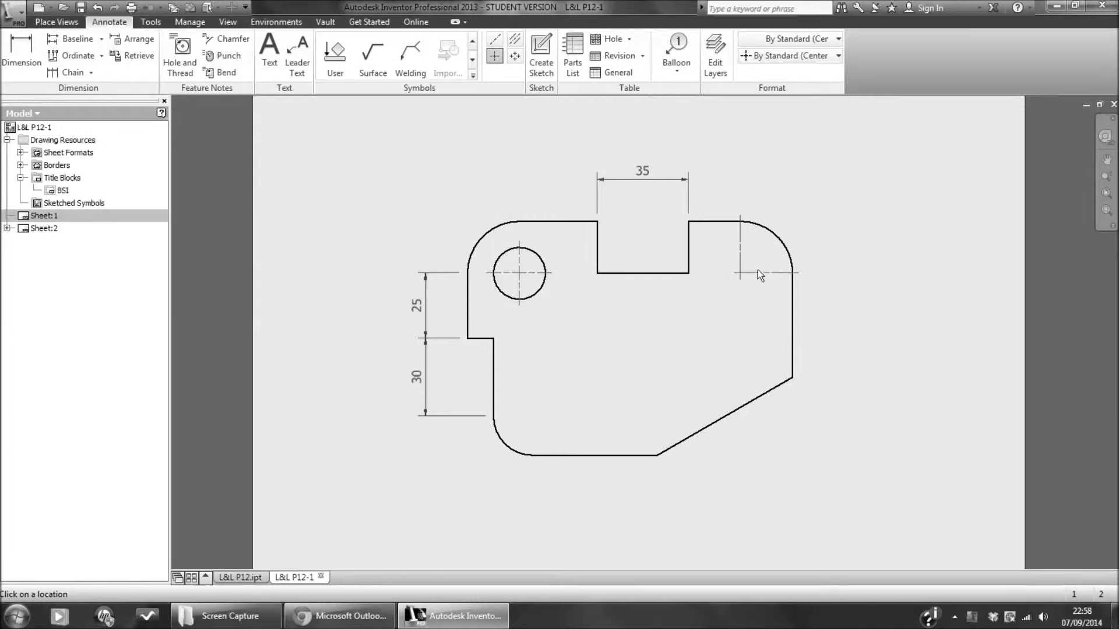
{"action": "scroll", "coordinate": [758, 269], "scroll_direction": "up", "scroll_amount": 4}
{"action": "scroll", "coordinate": [761, 269], "scroll_direction": "down", "scroll_amount": 2}
{"action": "scroll", "coordinate": [786, 272], "scroll_direction": "up", "scroll_amount": 3}
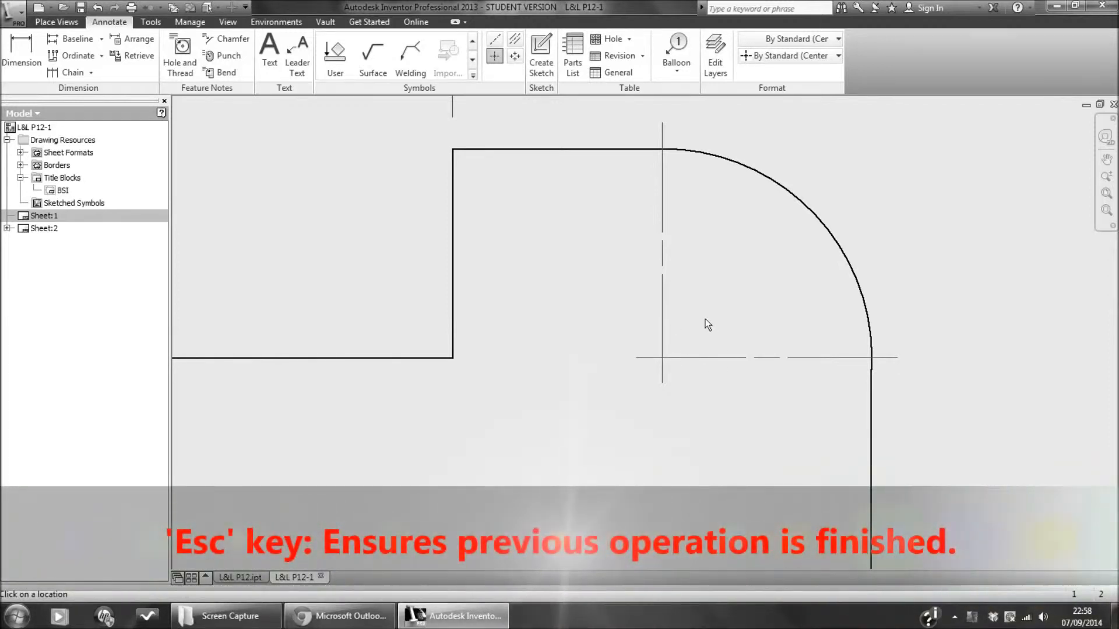
{"action": "key", "text": "Escape"}
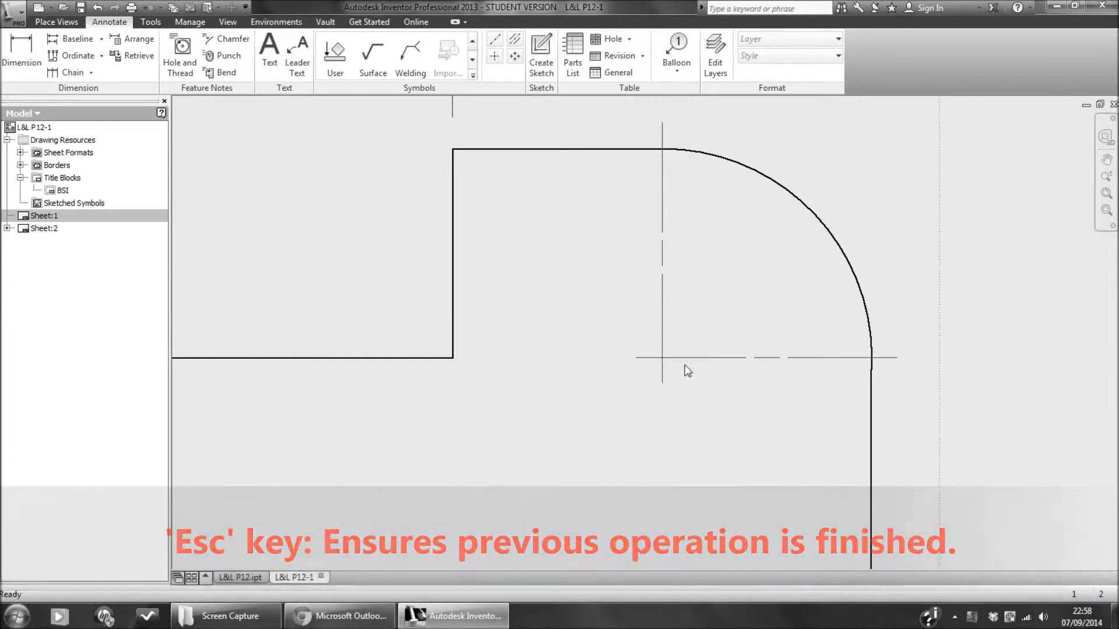
Step: Lengthen the corner arc's centre mark leftward to just short of the notch and well downward into the plate
{"action": "left_click", "coordinate": [634, 358]}
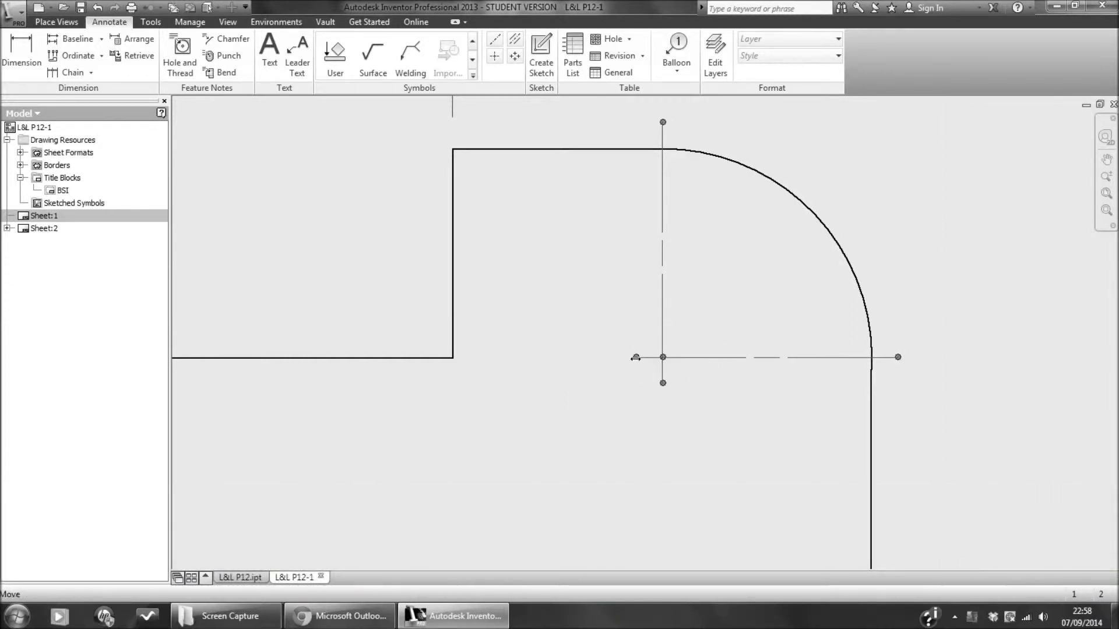
{"action": "left_click_drag", "start_coordinate": [635, 358], "coordinate": [471, 358]}
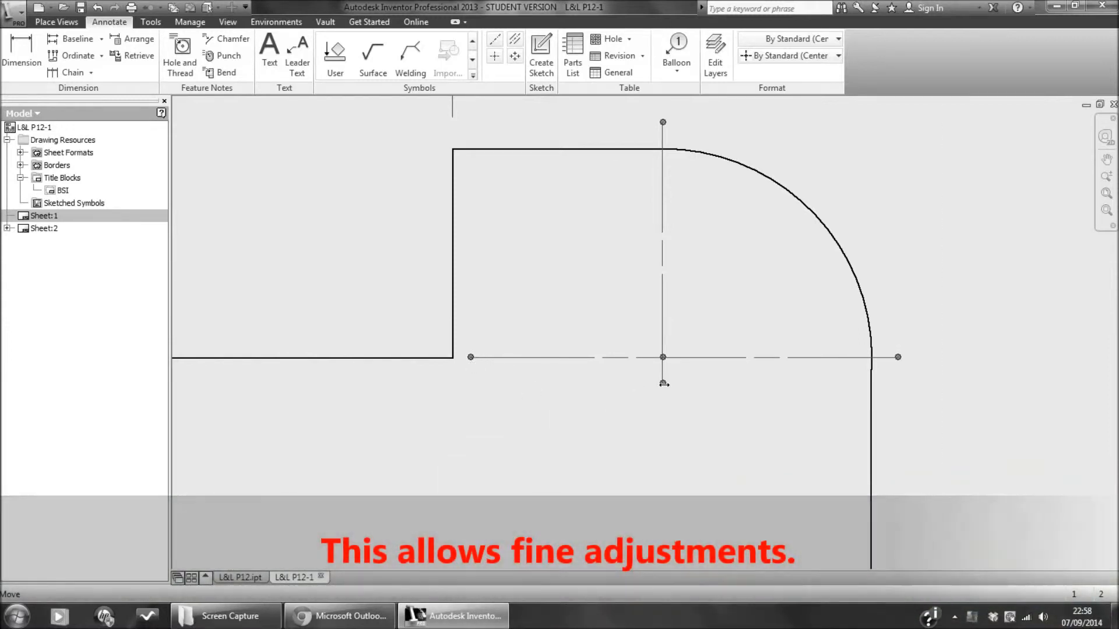
{"action": "left_click_drag", "start_coordinate": [663, 383], "coordinate": [663, 418]}
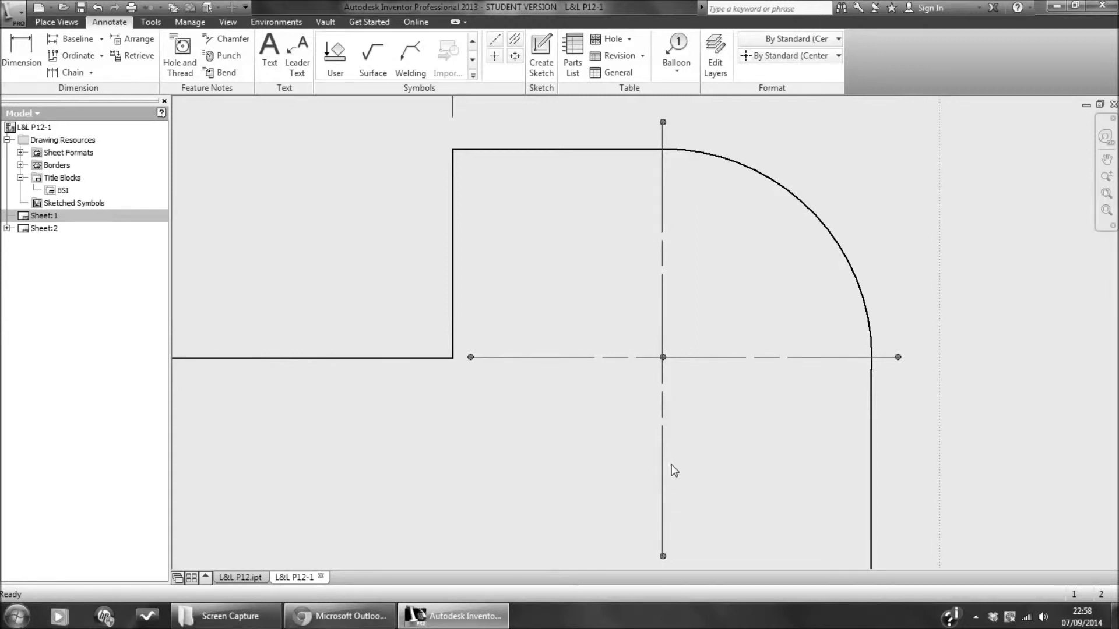
Step: Apply Uniform Dashing to the corner arc's centre mark and extend its right end beyond the plate's right edge
{"action": "right_click", "coordinate": [707, 357]}
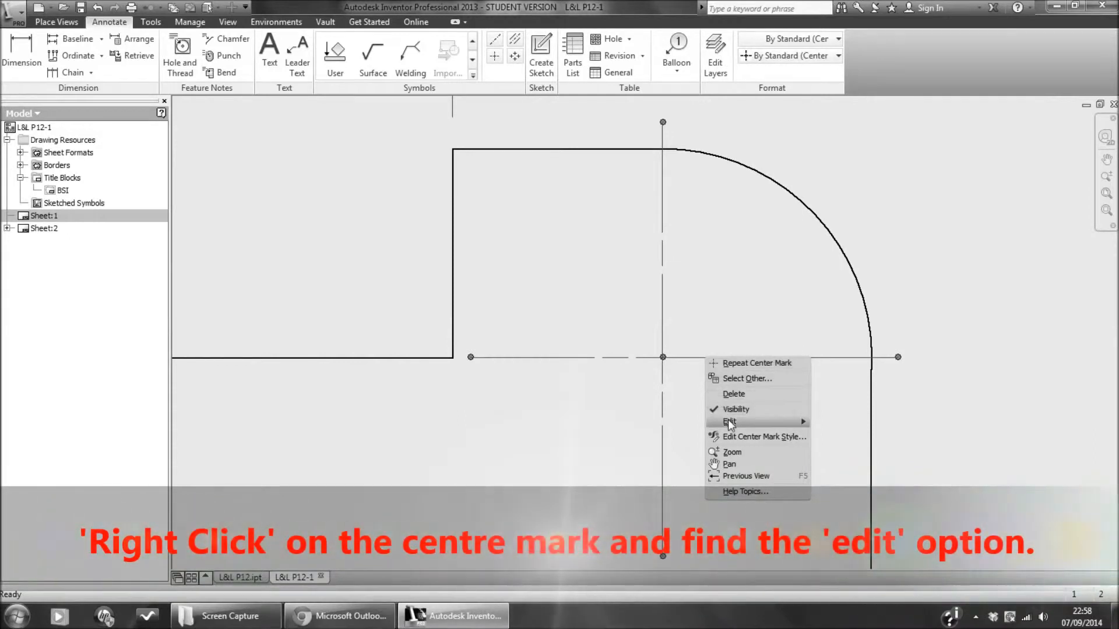
{"action": "mouse_move", "coordinate": [730, 422]}
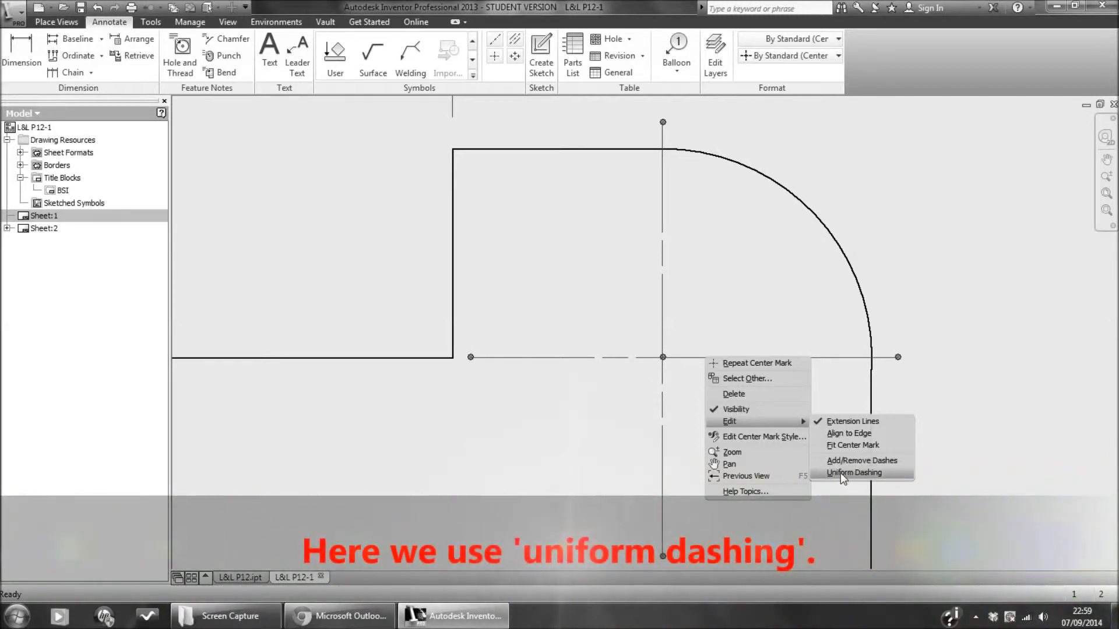
{"action": "left_click", "coordinate": [841, 473]}
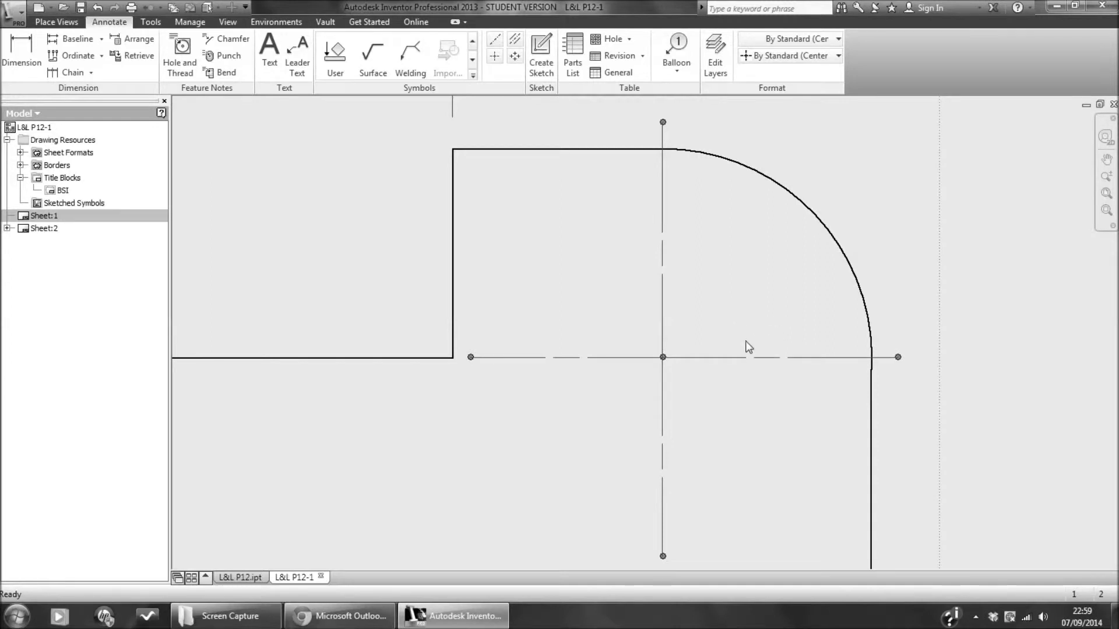
{"action": "left_click_drag", "start_coordinate": [898, 357], "coordinate": [929, 356]}
{"action": "left_click_drag", "start_coordinate": [1013, 355], "coordinate": [1014, 356]}
Step: Extend the hole's centre mark upward beyond the plate's top edge, and slightly lengthen its lower and right ends
{"action": "scroll", "coordinate": [706, 332], "scroll_direction": "down", "scroll_amount": 5}
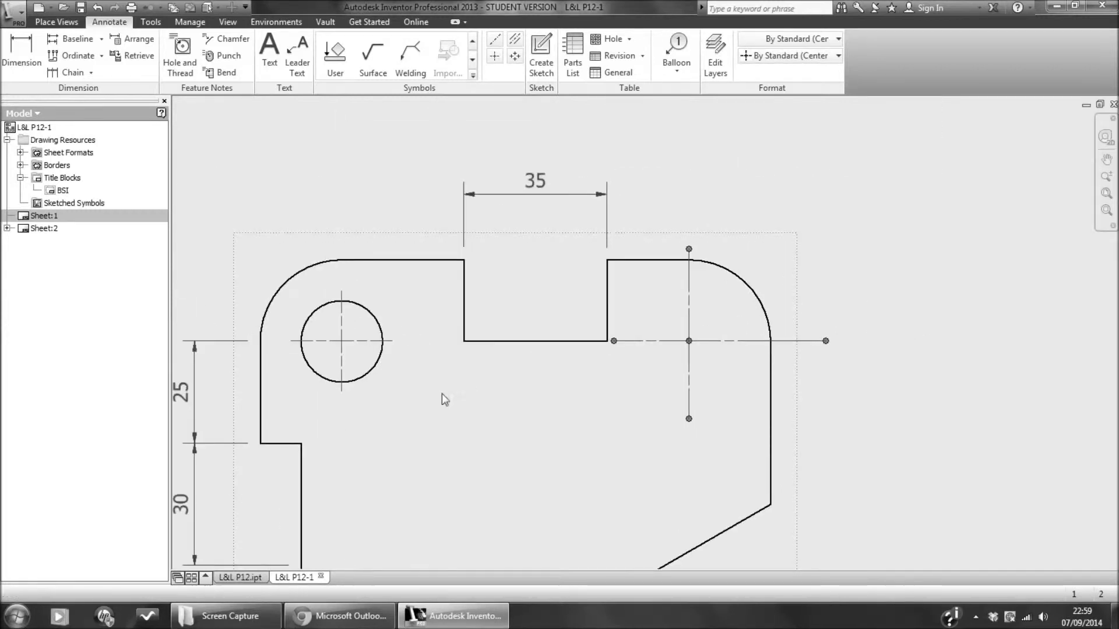
{"action": "scroll", "coordinate": [330, 345], "scroll_direction": "up", "scroll_amount": 4}
{"action": "scroll", "coordinate": [337, 339], "scroll_direction": "down", "scroll_amount": 2}
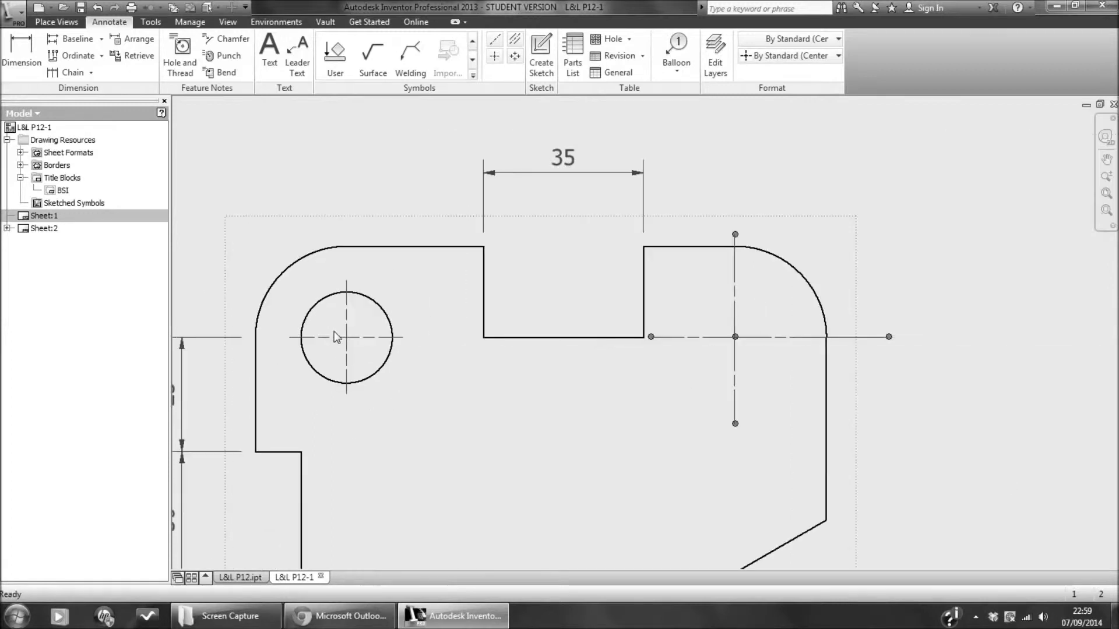
{"action": "scroll", "coordinate": [322, 309], "scroll_direction": "up", "scroll_amount": 2}
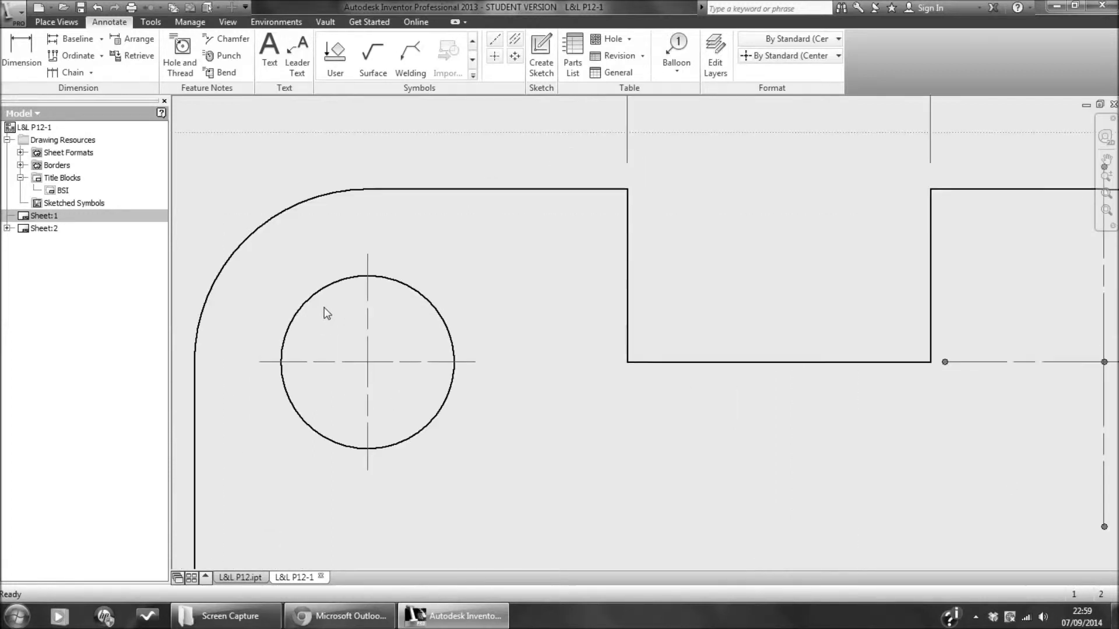
{"action": "left_click_drag", "start_coordinate": [367, 254], "coordinate": [367, 113]}
{"action": "scroll", "coordinate": [366, 128], "scroll_direction": "down", "scroll_amount": 5}
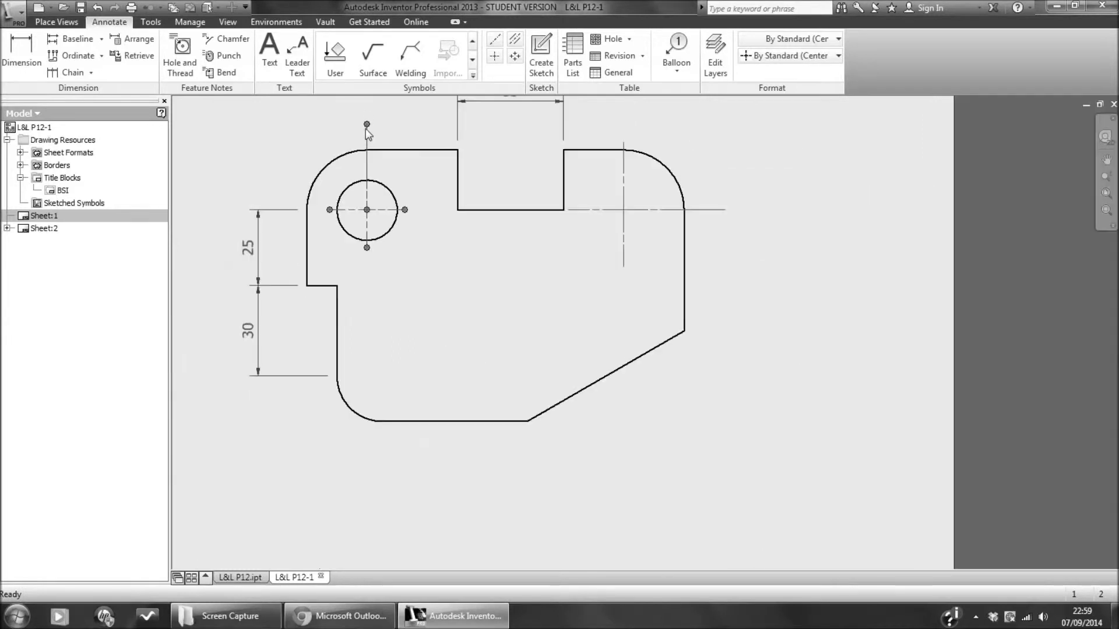
{"action": "scroll", "coordinate": [437, 169], "scroll_direction": "down", "scroll_amount": 2}
{"action": "scroll", "coordinate": [464, 219], "scroll_direction": "up", "scroll_amount": 5}
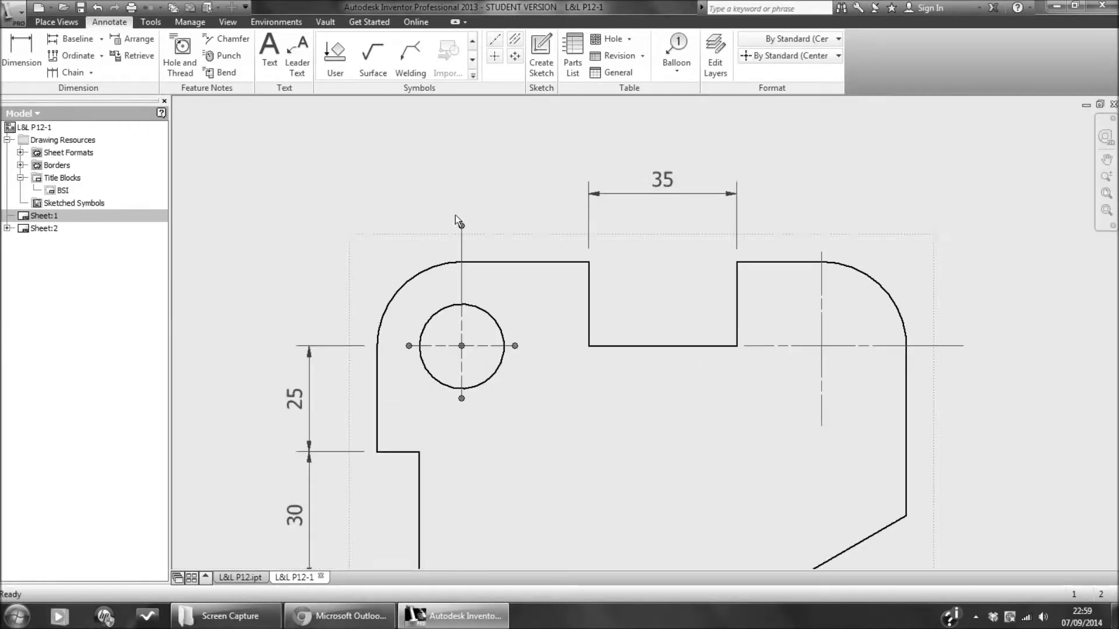
{"action": "left_click_drag", "start_coordinate": [461, 226], "coordinate": [462, 180]}
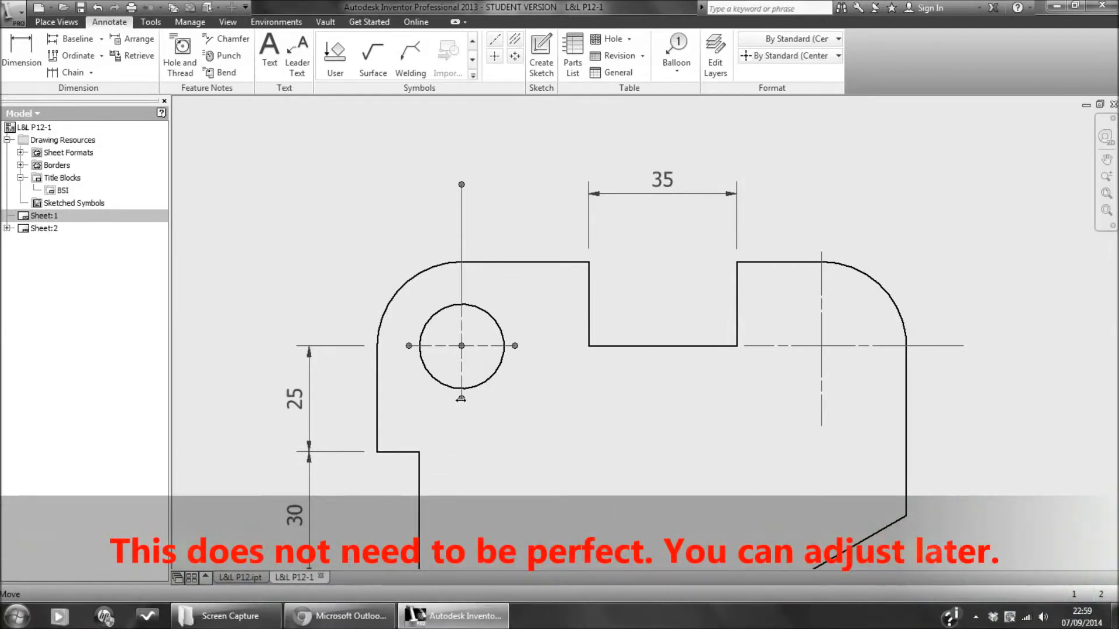
{"action": "left_click_drag", "start_coordinate": [460, 399], "coordinate": [462, 413]}
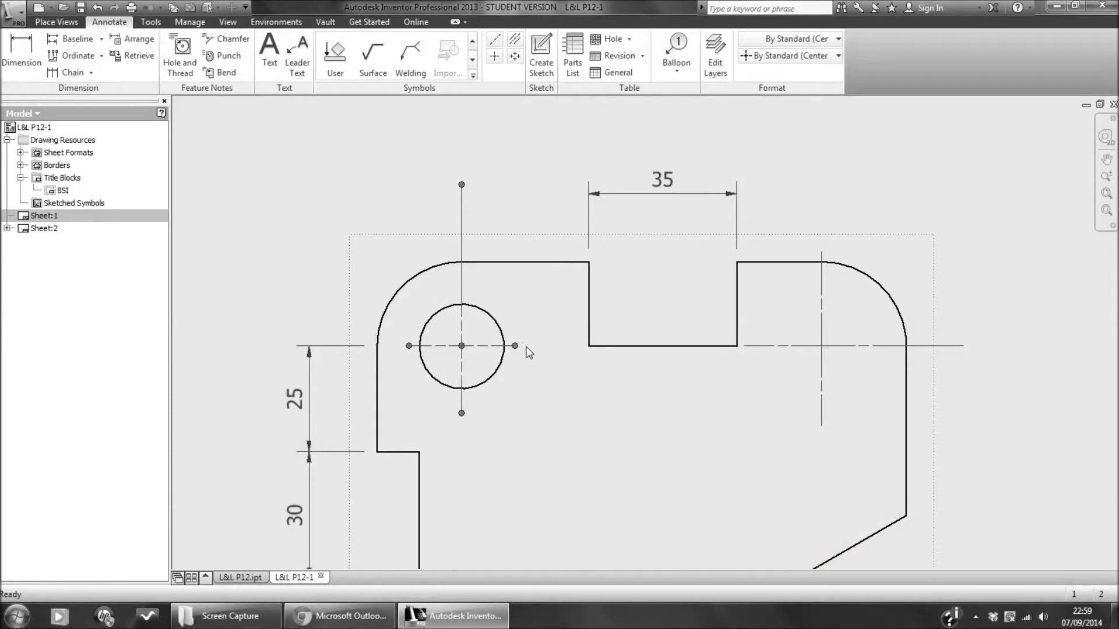
{"action": "left_click_drag", "start_coordinate": [514, 345], "coordinate": [541, 343]}
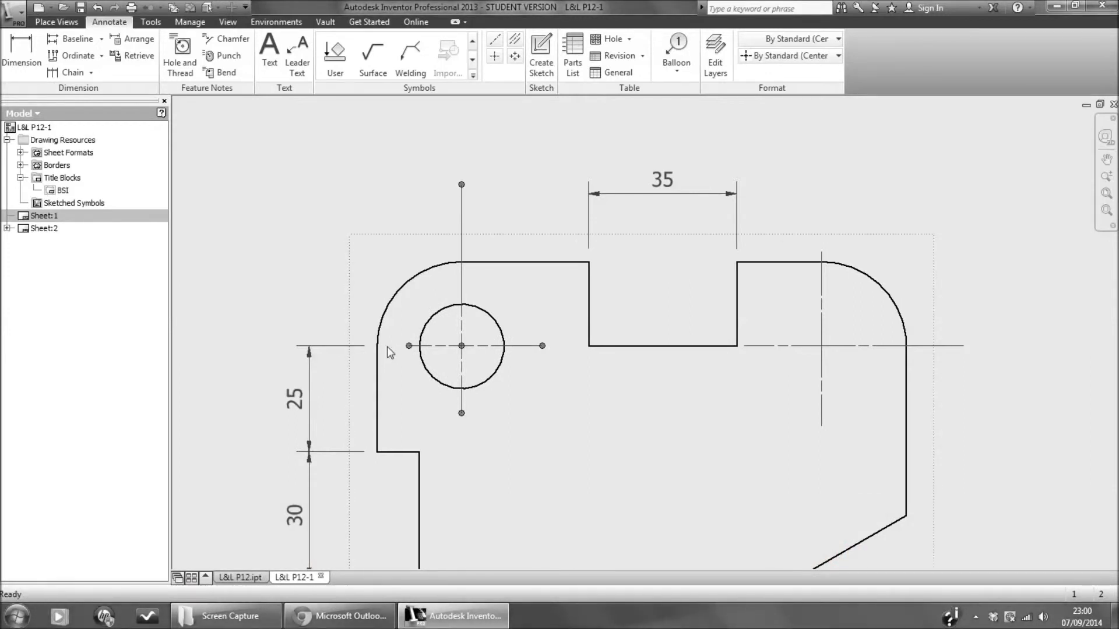
Step: Place the left end of the hole's centre mark just inside the plate's left edge and delete the 25 dimension beside it
{"action": "left_click_drag", "start_coordinate": [407, 346], "coordinate": [389, 346]}
{"action": "left_click_drag", "start_coordinate": [298, 346], "coordinate": [297, 347]}
{"action": "left_click", "coordinate": [528, 211]}
{"action": "mouse_move", "coordinate": [321, 348]}
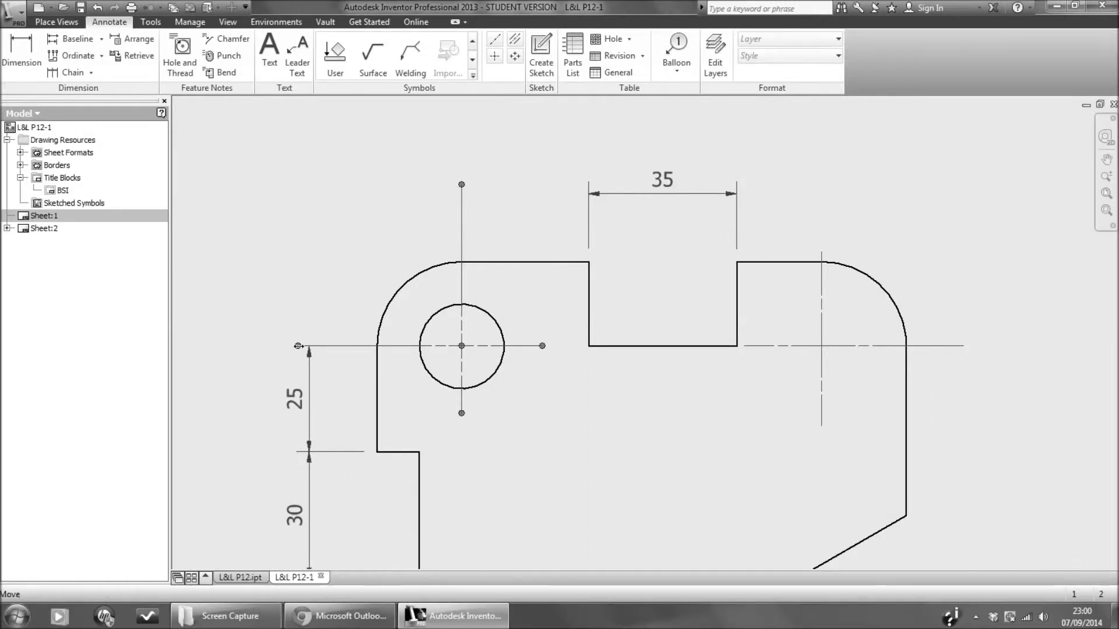
{"action": "left_click_drag", "start_coordinate": [298, 346], "coordinate": [393, 346]}
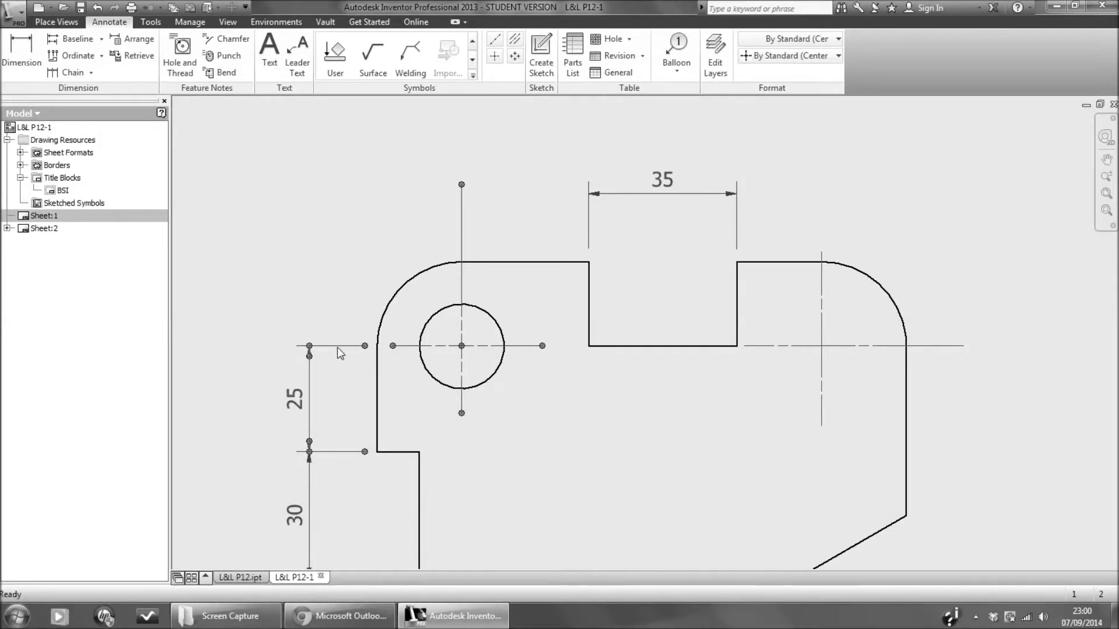
{"action": "left_click", "coordinate": [338, 348]}
{"action": "key", "text": "Delete"}
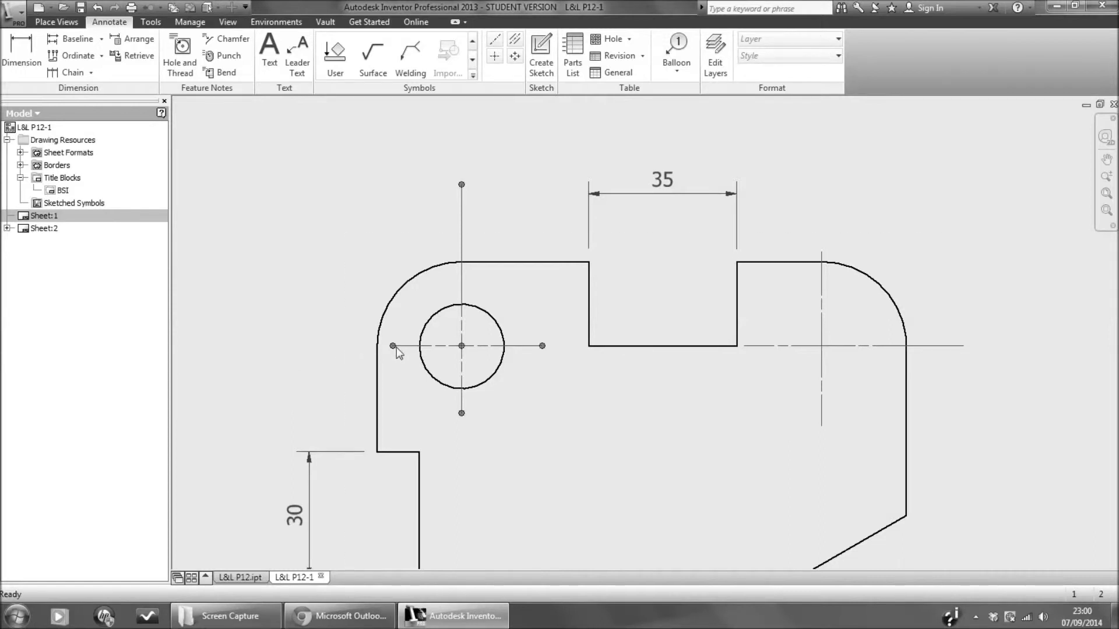
Step: Extend the left end of the hole's centre mark beyond the plate's left edge and dimension vertically from it to the step below
{"action": "left_click_drag", "start_coordinate": [392, 346], "coordinate": [292, 343]}
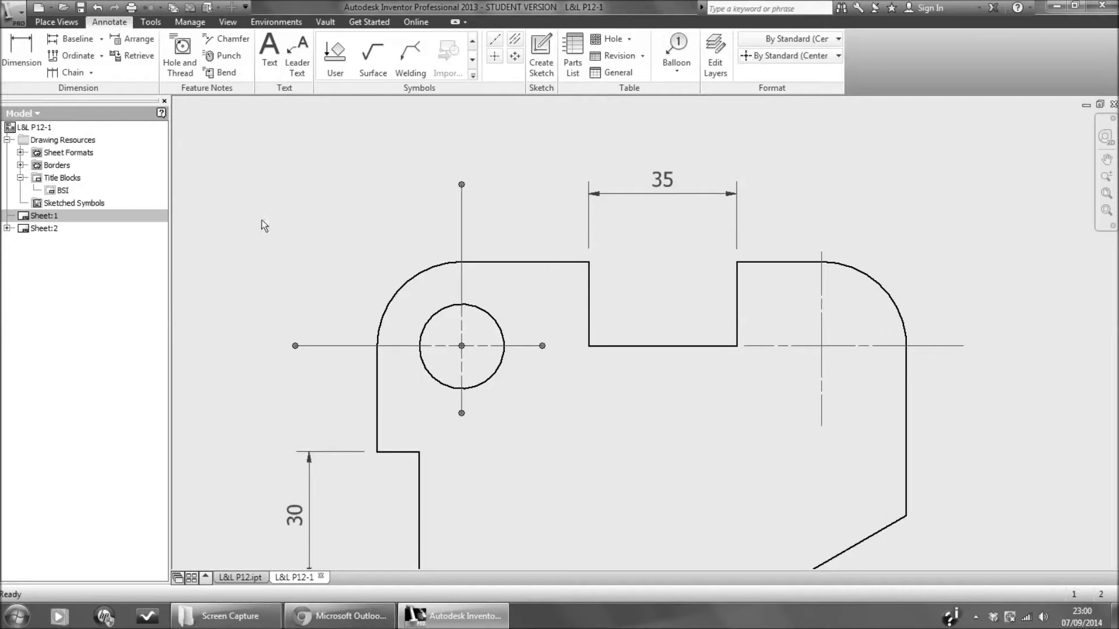
{"action": "left_click", "coordinate": [26, 52]}
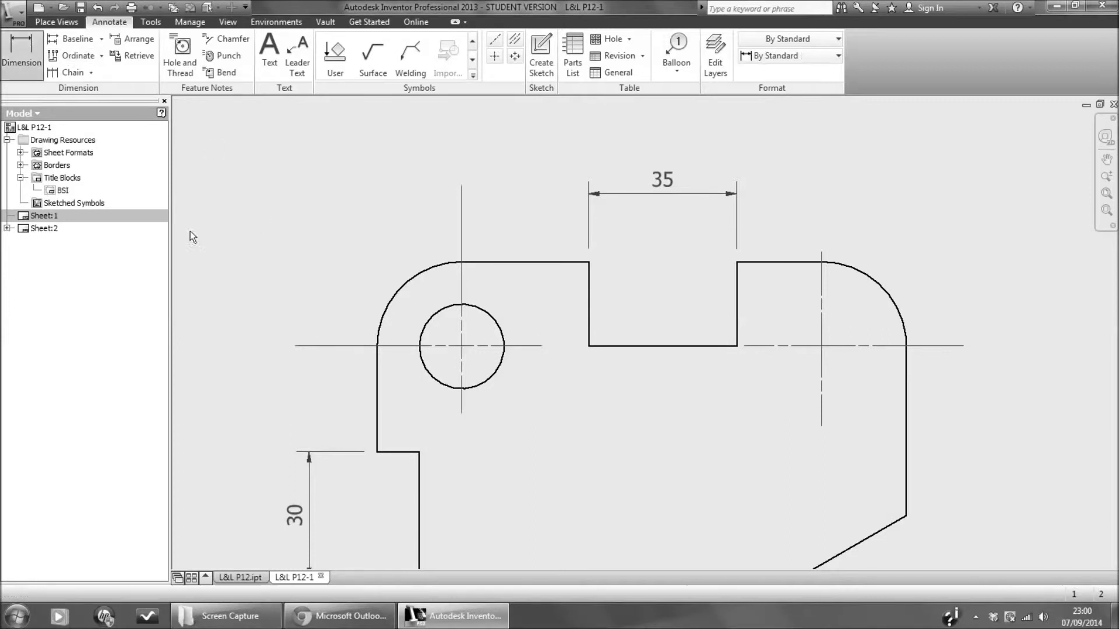
{"action": "left_click", "coordinate": [328, 349]}
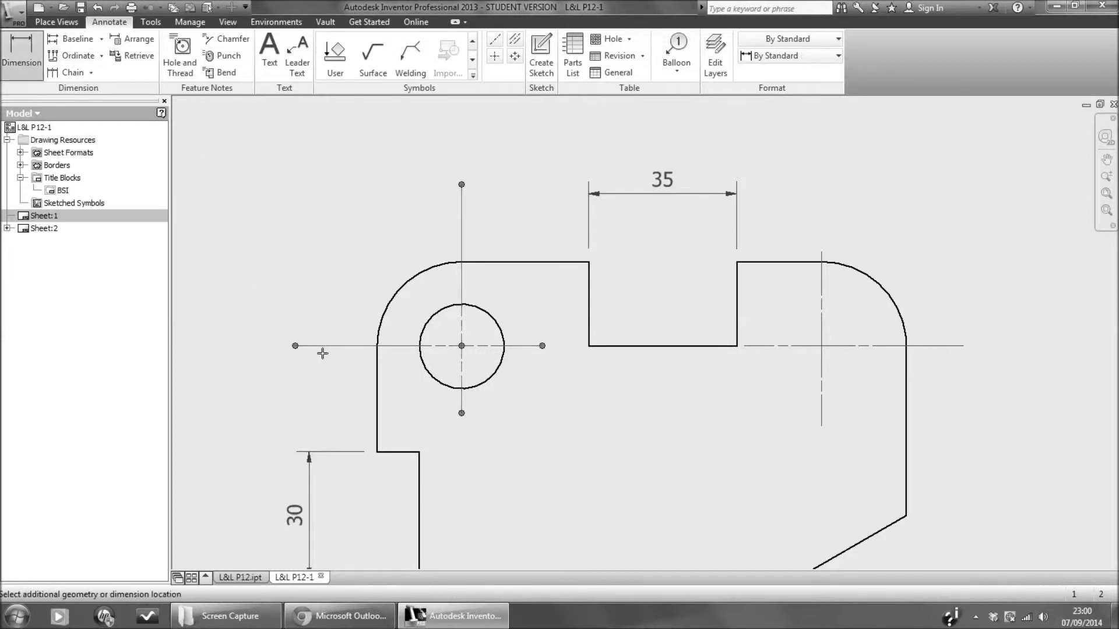
{"action": "left_click", "coordinate": [377, 452]}
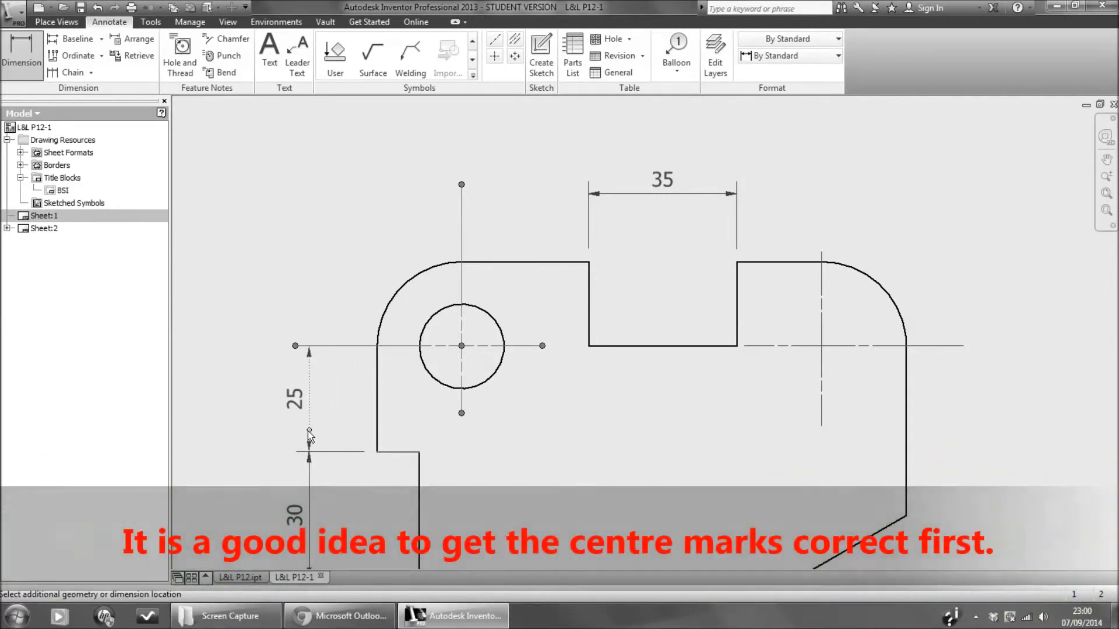
{"action": "left_click", "coordinate": [309, 434]}
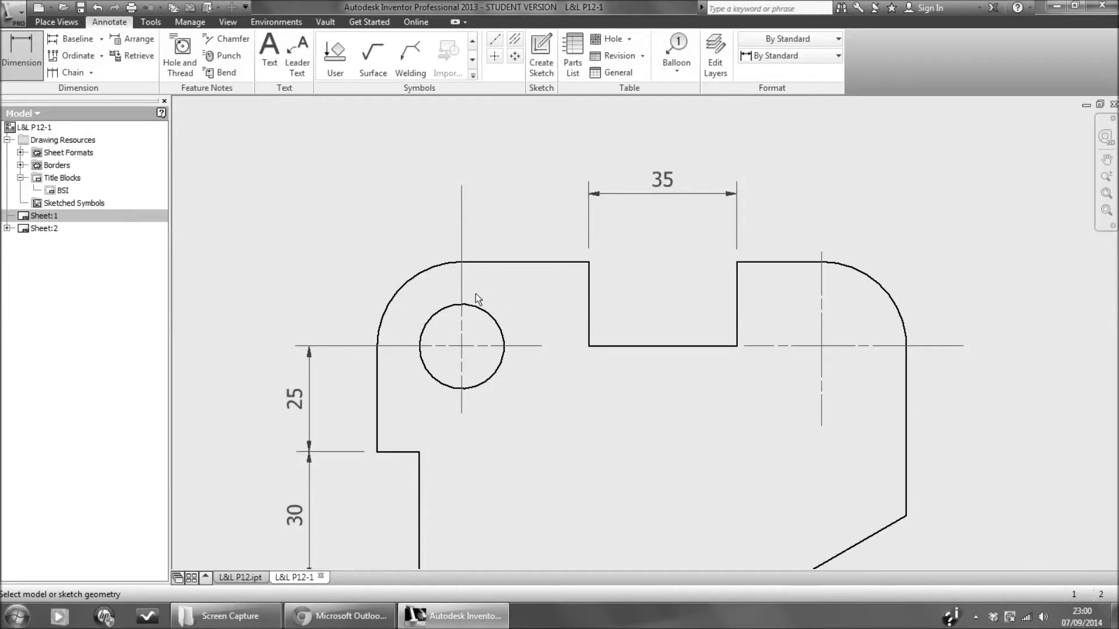
{"action": "right_click", "coordinate": [400, 347]}
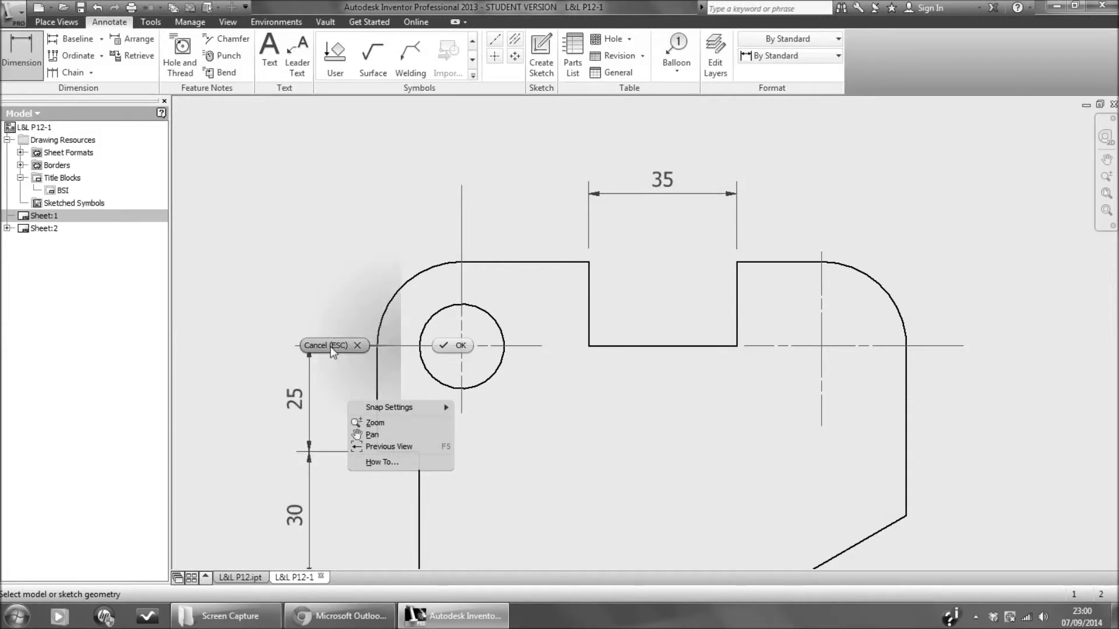
{"action": "left_click", "coordinate": [331, 348]}
Step: Use Add/Remove Dashes to add dashes to the left and upper arms of the hole's centre mark
{"action": "right_click", "coordinate": [383, 345]}
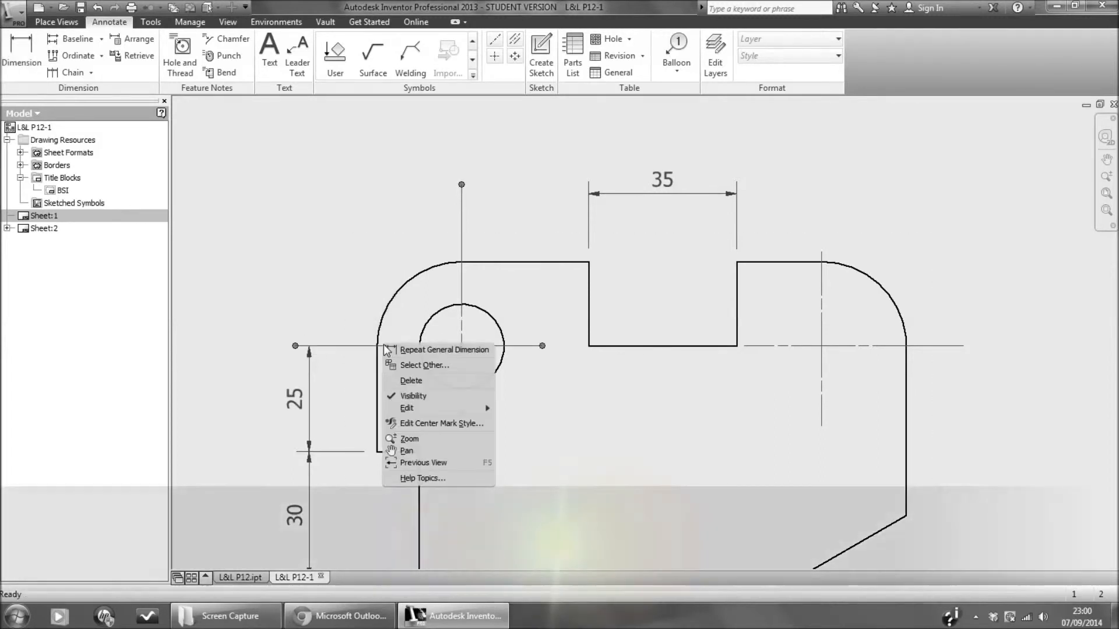
{"action": "mouse_move", "coordinate": [415, 408]}
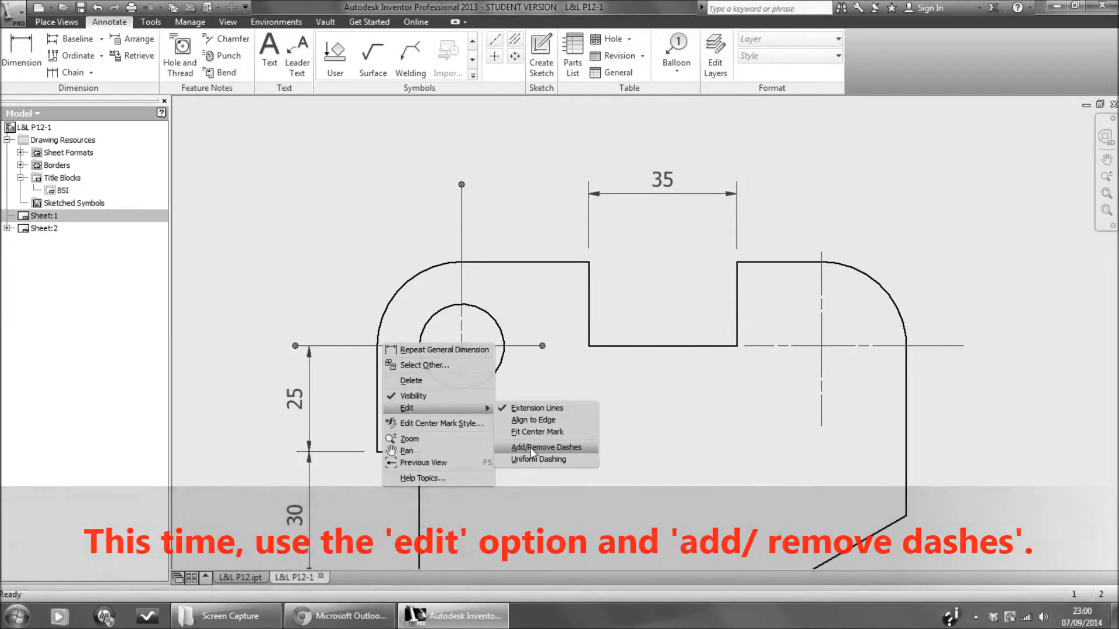
{"action": "left_click", "coordinate": [530, 448]}
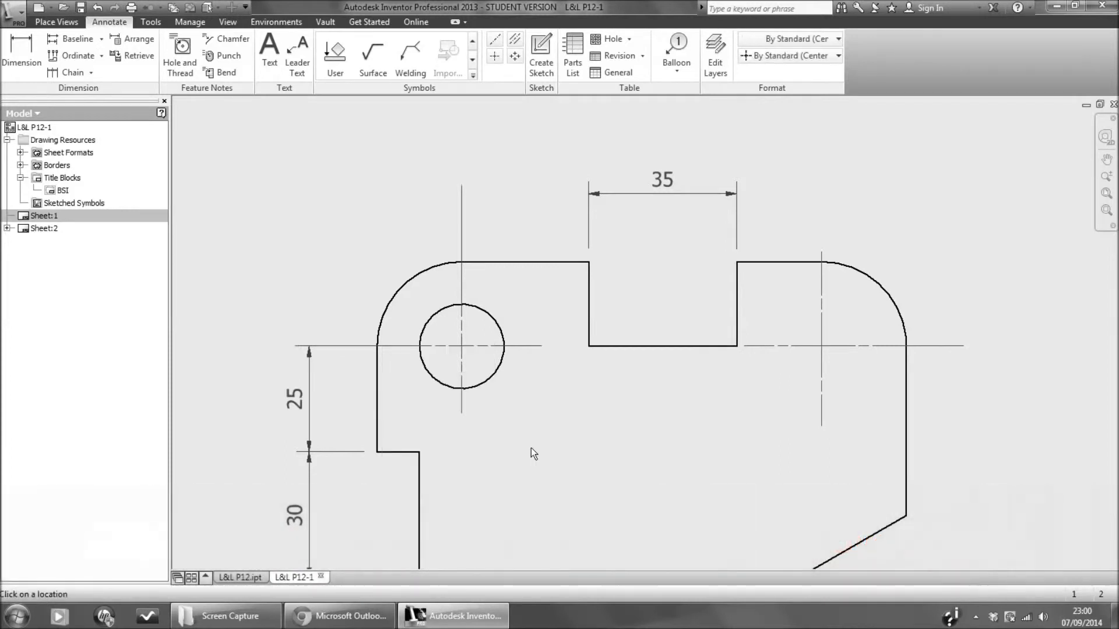
{"action": "left_click", "coordinate": [396, 346]}
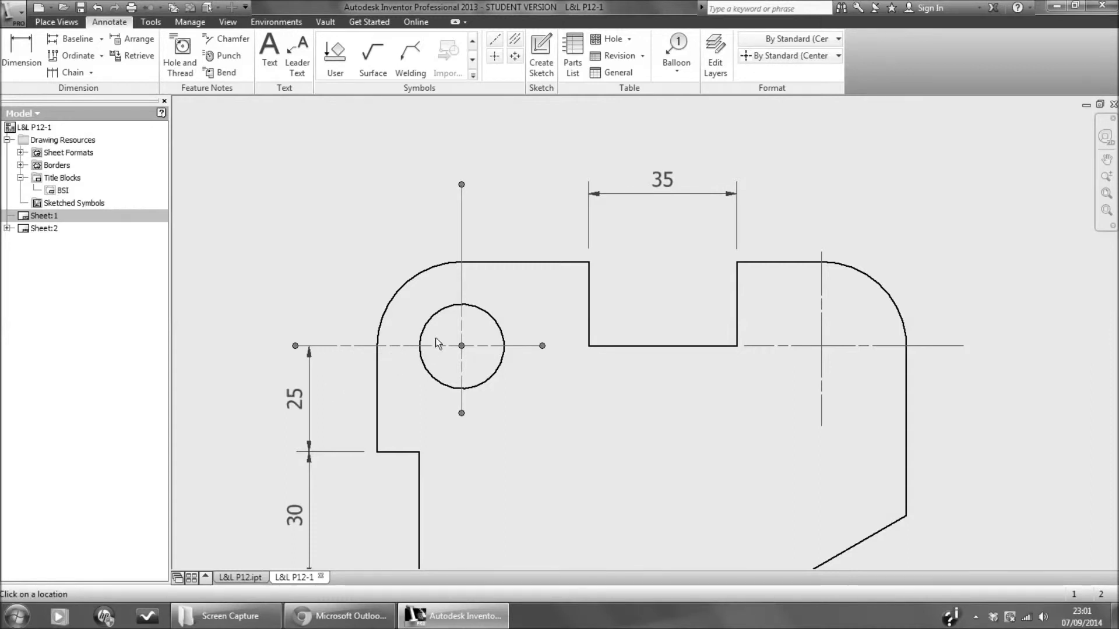
{"action": "left_click", "coordinate": [462, 278]}
{"action": "right_click", "coordinate": [507, 222]}
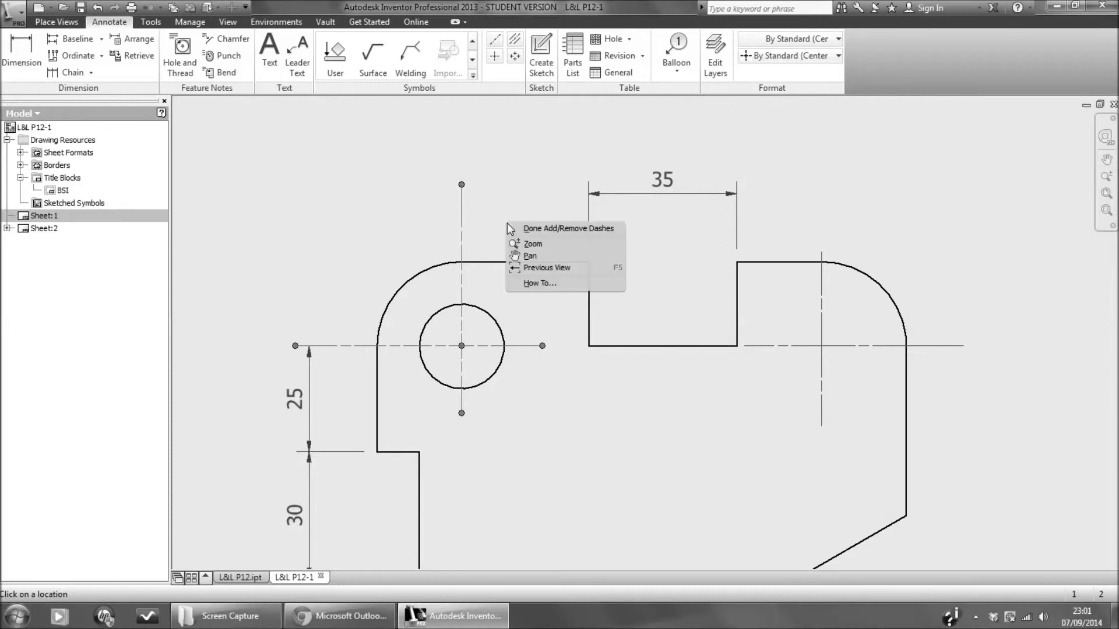
{"action": "left_click", "coordinate": [527, 228]}
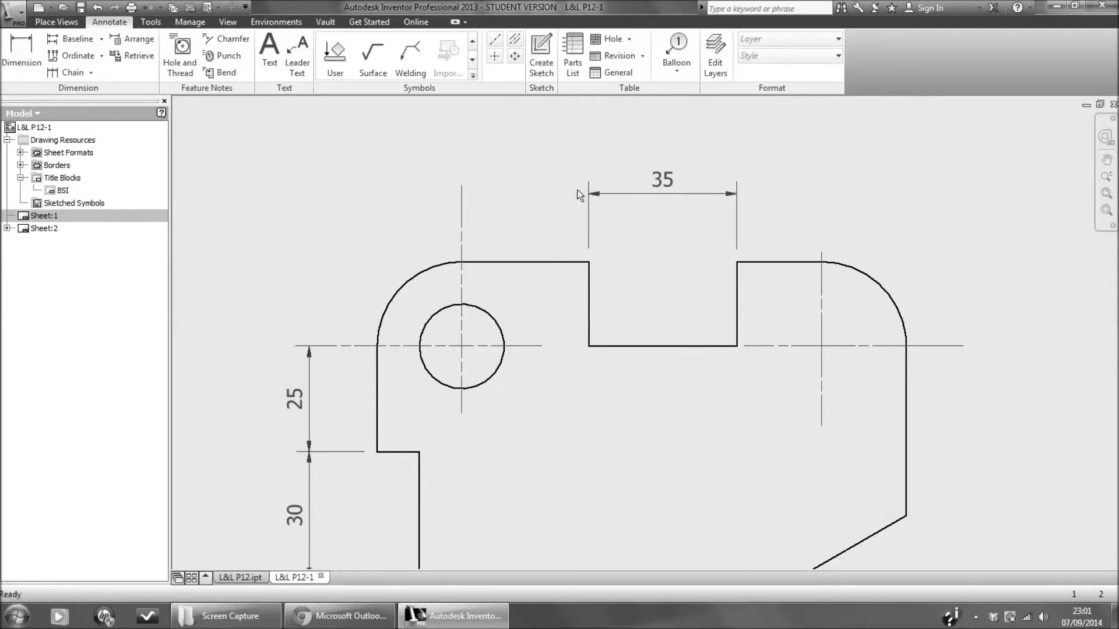
Step: Dimension horizontally from the hole's vertical centre line to the notch's left edge, in line with the 35 dimension
{"action": "key", "text": "d"}
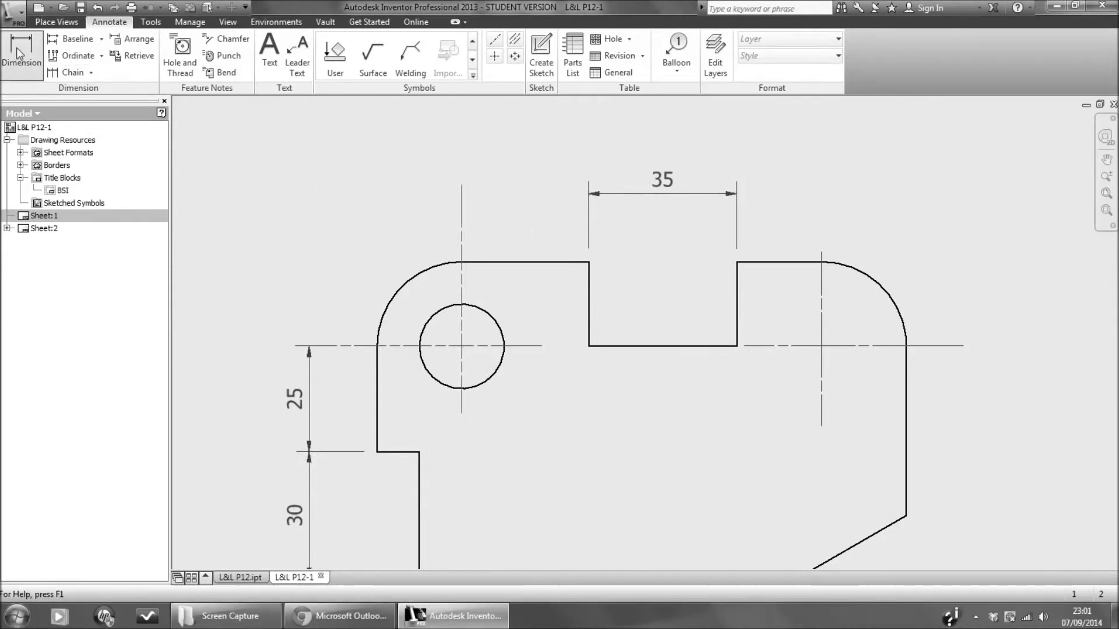
{"action": "left_click", "coordinate": [589, 262]}
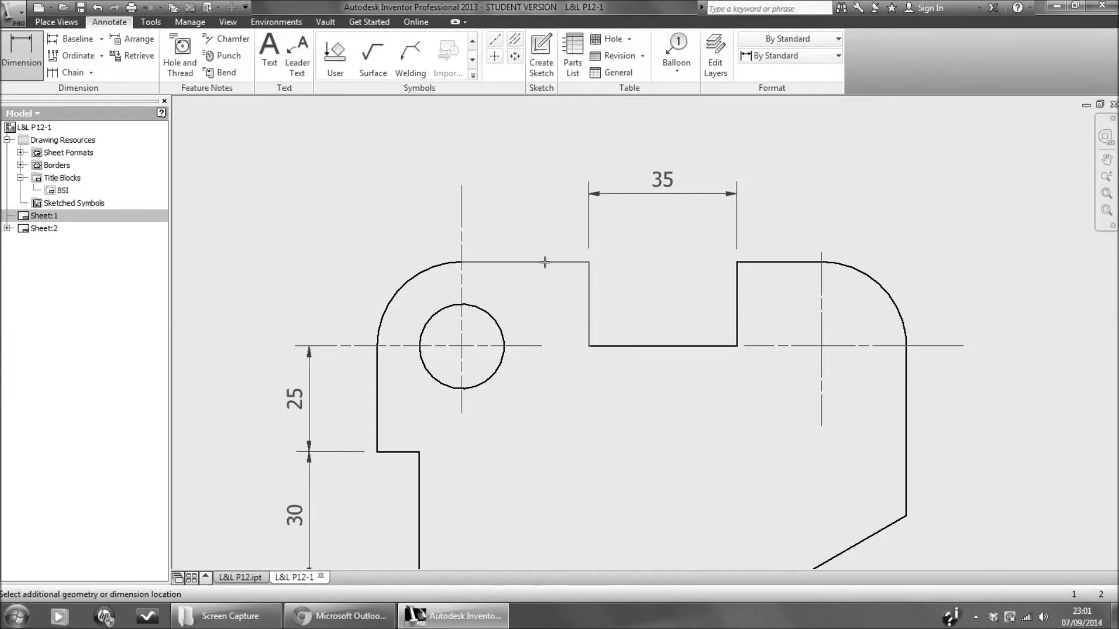
{"action": "left_click", "coordinate": [462, 218]}
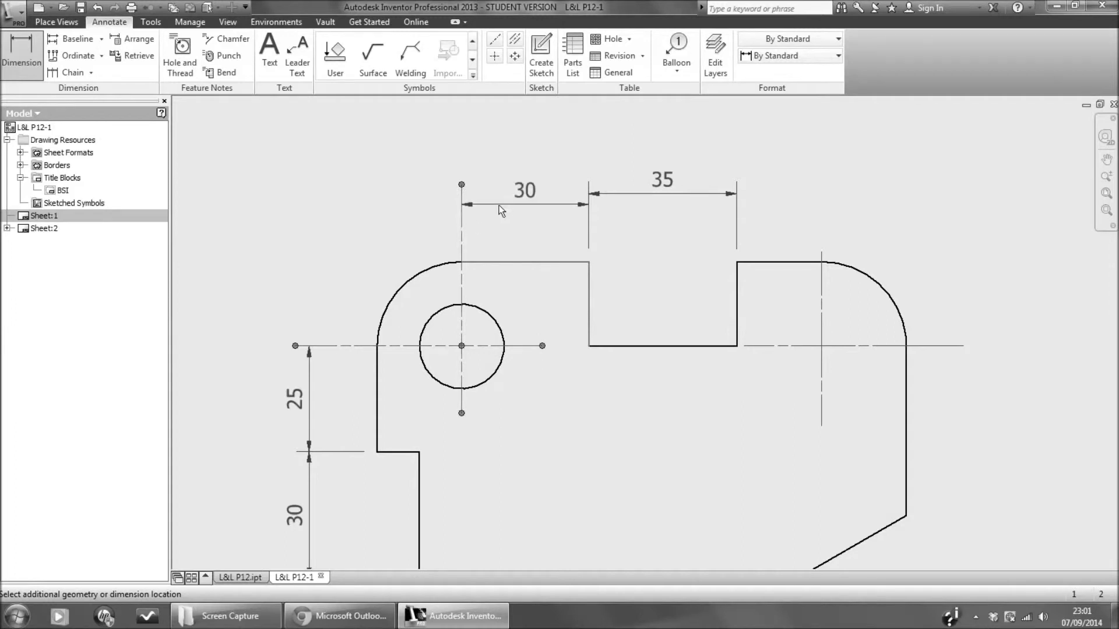
{"action": "left_click", "coordinate": [580, 201]}
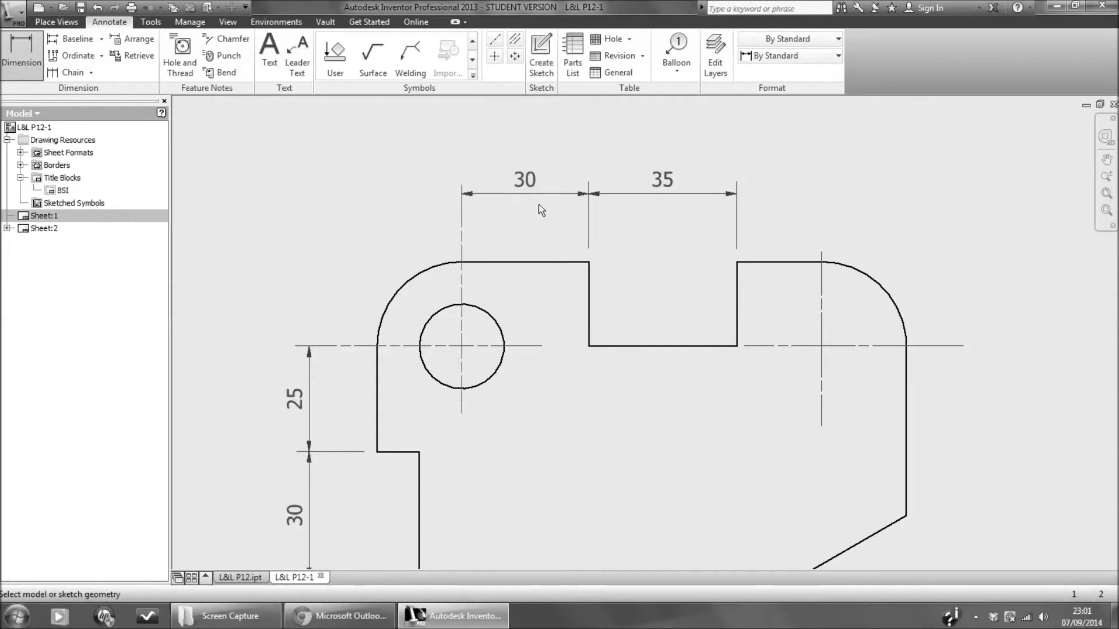
Step: Add a centre mark to the plate's lower-left corner arc
{"action": "scroll", "coordinate": [539, 203], "scroll_direction": "down", "scroll_amount": 3}
{"action": "scroll", "coordinate": [538, 206], "scroll_direction": "up", "scroll_amount": 5}
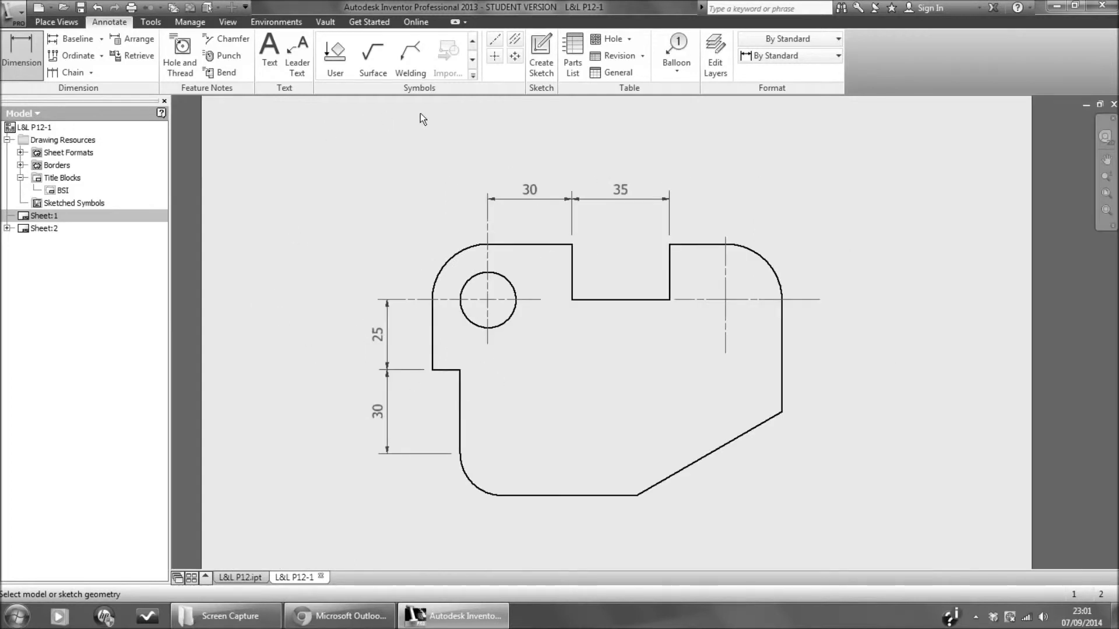
{"action": "left_click", "coordinate": [495, 57]}
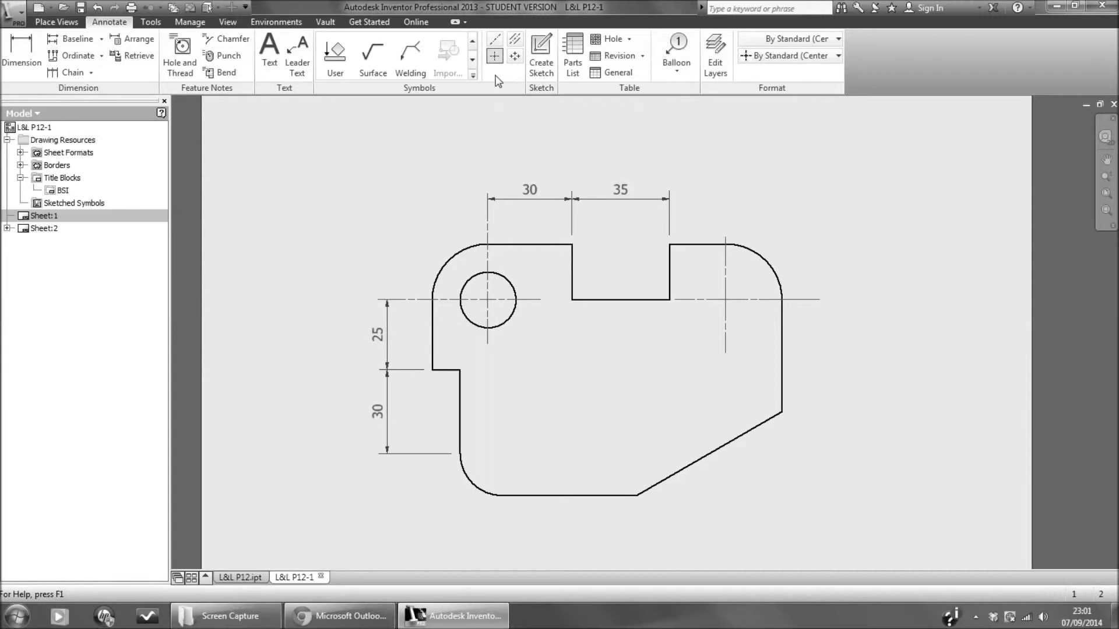
{"action": "left_click", "coordinate": [472, 484]}
{"action": "scroll", "coordinate": [484, 467], "scroll_direction": "up", "scroll_amount": 3}
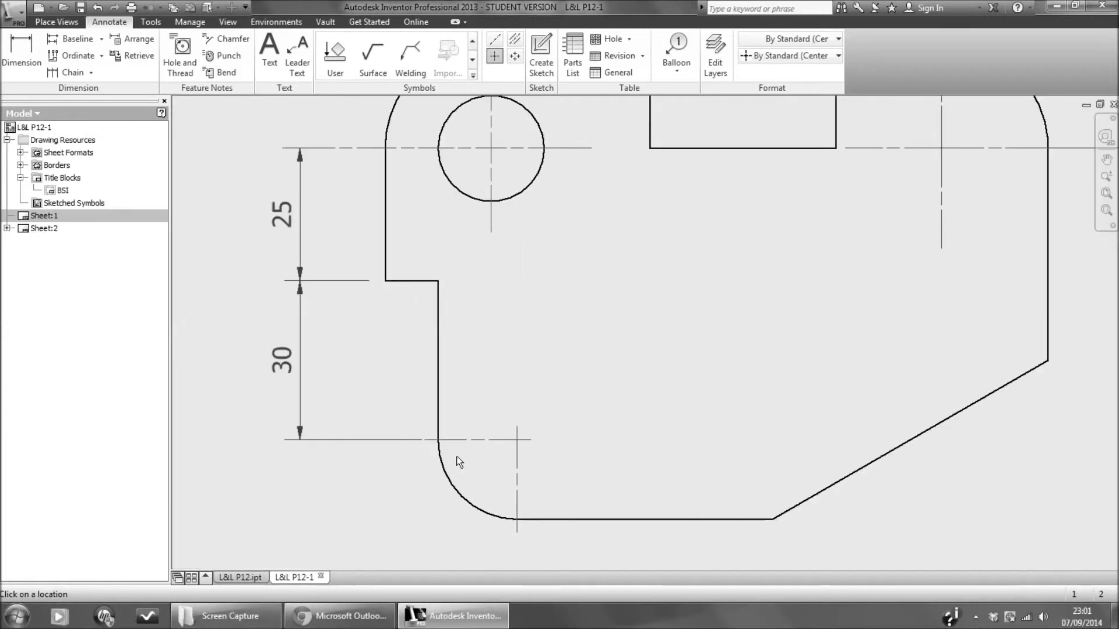
{"action": "key", "text": "Escape"}
Step: Delete the vertical 30 dimension and extend the lower-left arc's centre mark upward, rightward, and leftward well beyond the plate's edge
{"action": "left_click", "coordinate": [387, 440]}
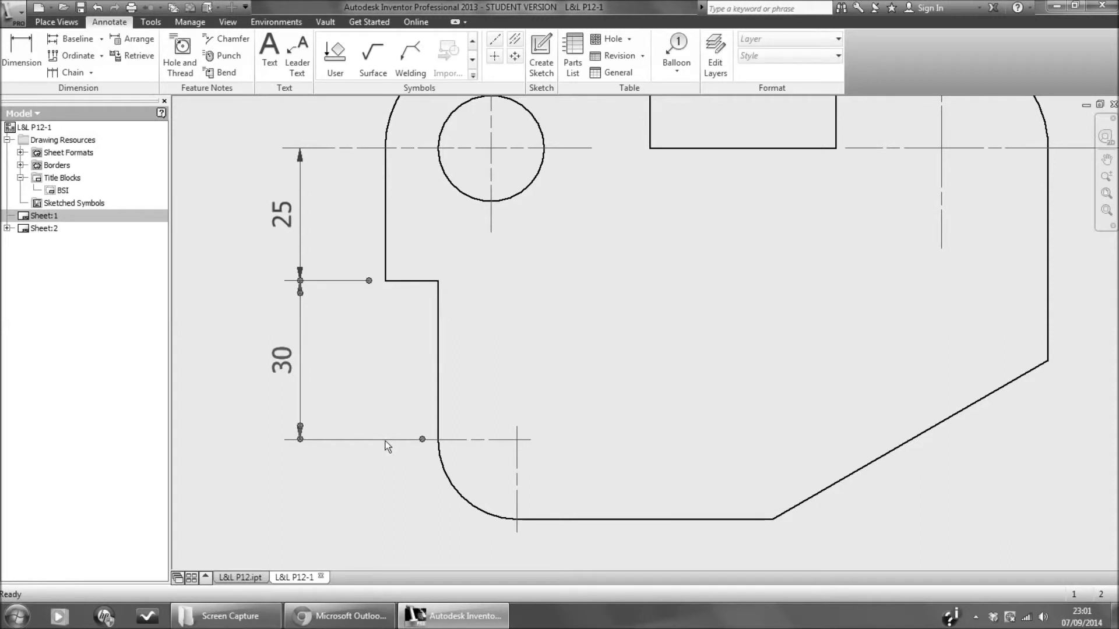
{"action": "key", "text": "Delete"}
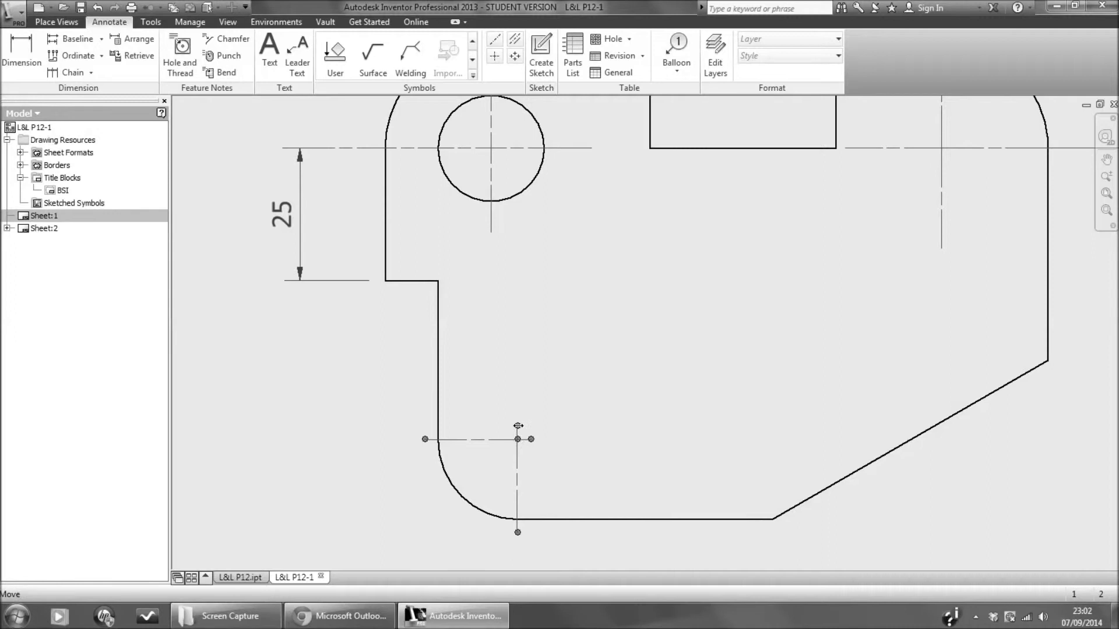
{"action": "left_click_drag", "start_coordinate": [517, 424], "coordinate": [517, 352]}
{"action": "left_click_drag", "start_coordinate": [530, 438], "coordinate": [614, 438]}
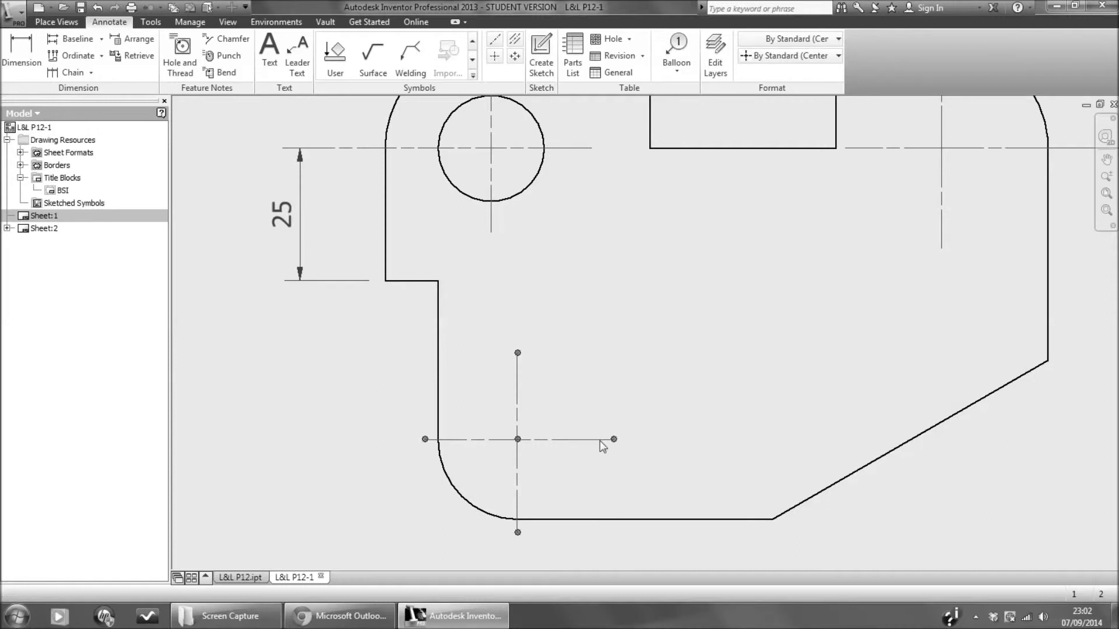
{"action": "left_click_drag", "start_coordinate": [425, 439], "coordinate": [287, 439]}
Step: Dimension vertically from the left-hand step to the lower-left arc's horizontal centre line, in line with the 25 dimension
{"action": "left_click", "coordinate": [21, 52]}
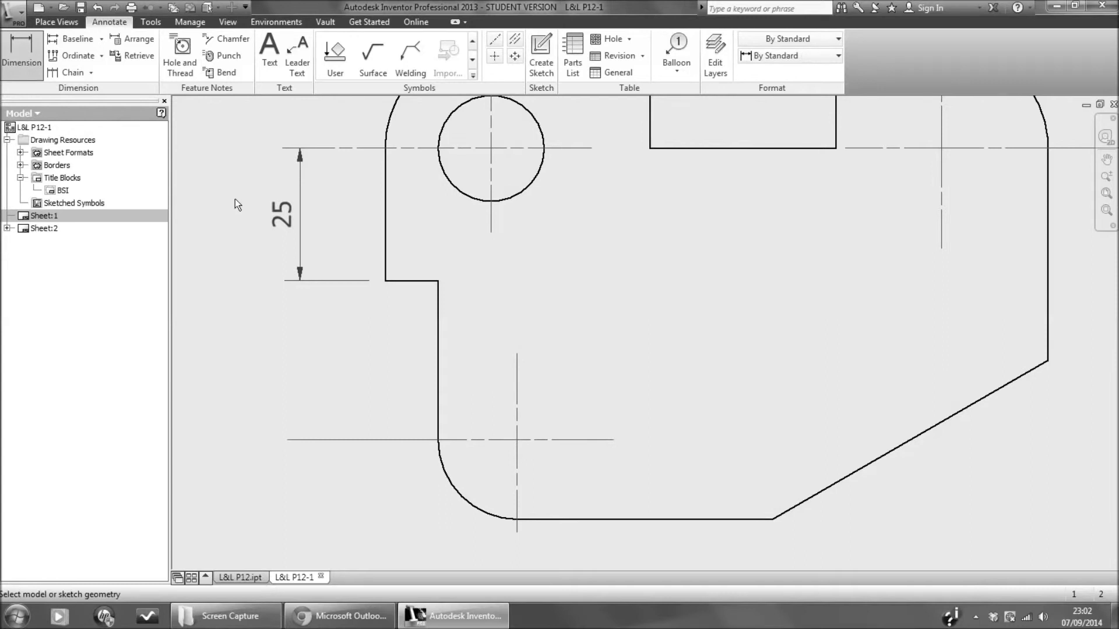
{"action": "left_click", "coordinate": [385, 281]}
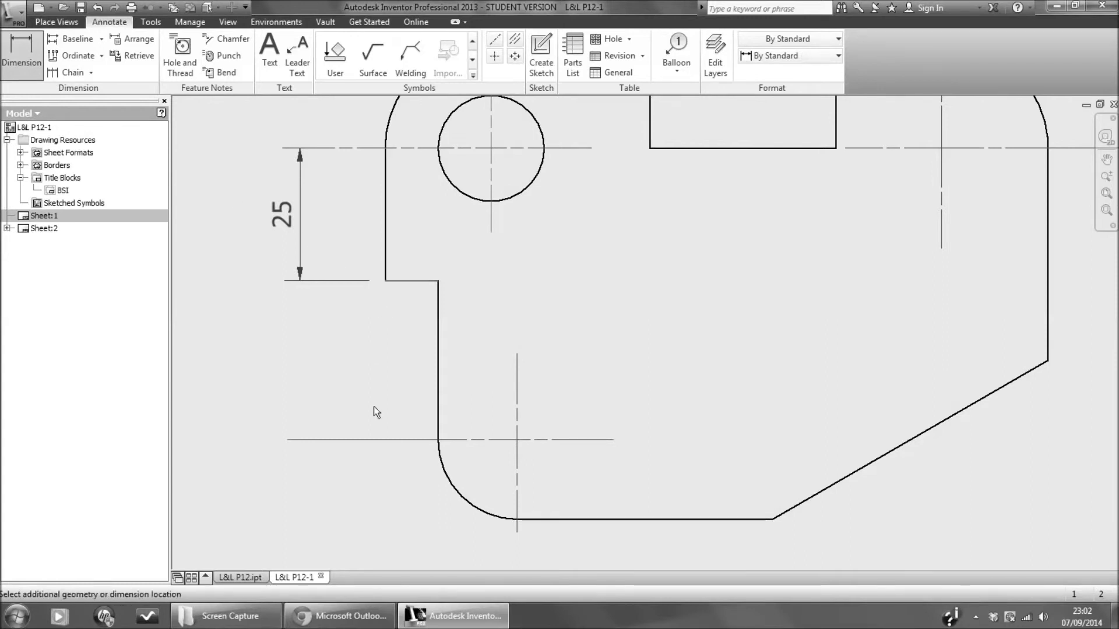
{"action": "left_click", "coordinate": [377, 440]}
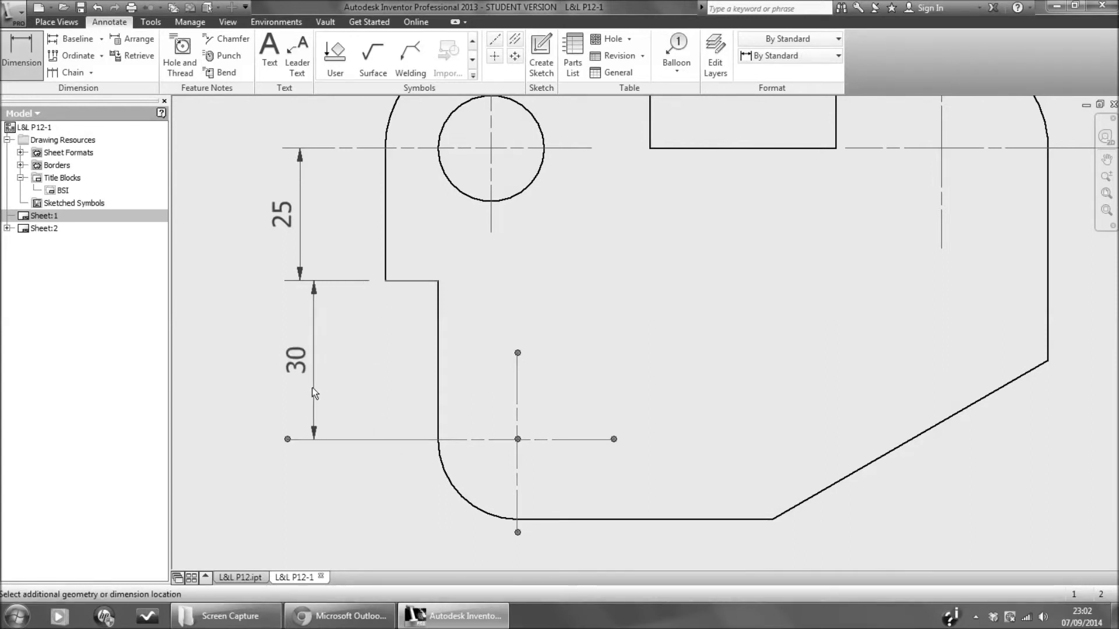
{"action": "left_click", "coordinate": [298, 388]}
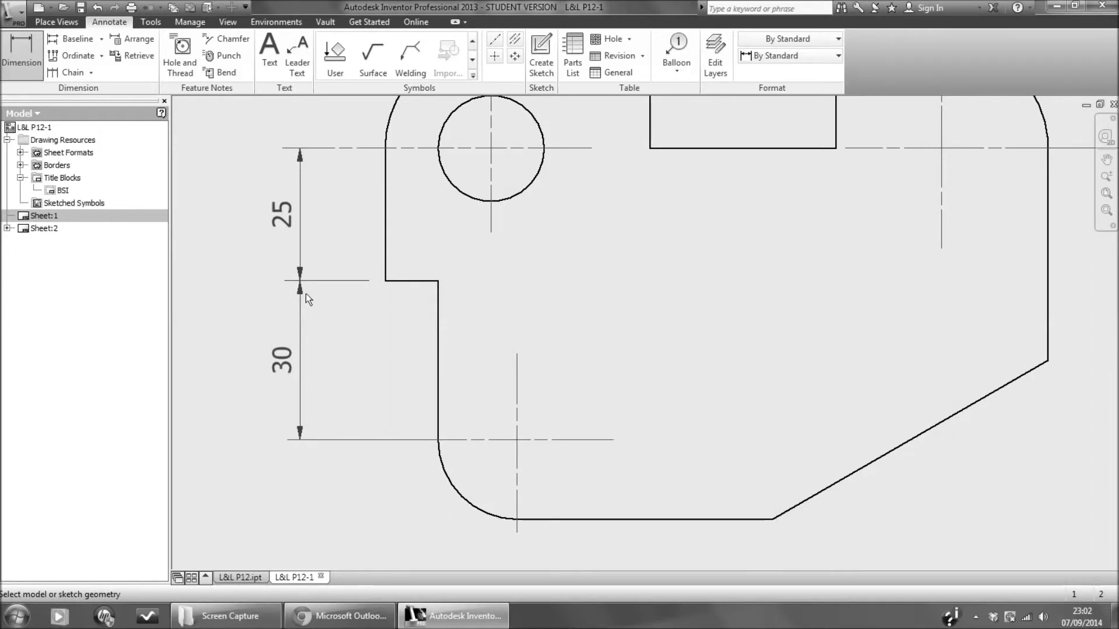
Step: Use Add/Remove Dashes to add dashes to the left arm of the lower-left arc's centre mark
{"action": "left_click", "coordinate": [382, 439]}
{"action": "right_click", "coordinate": [382, 438]}
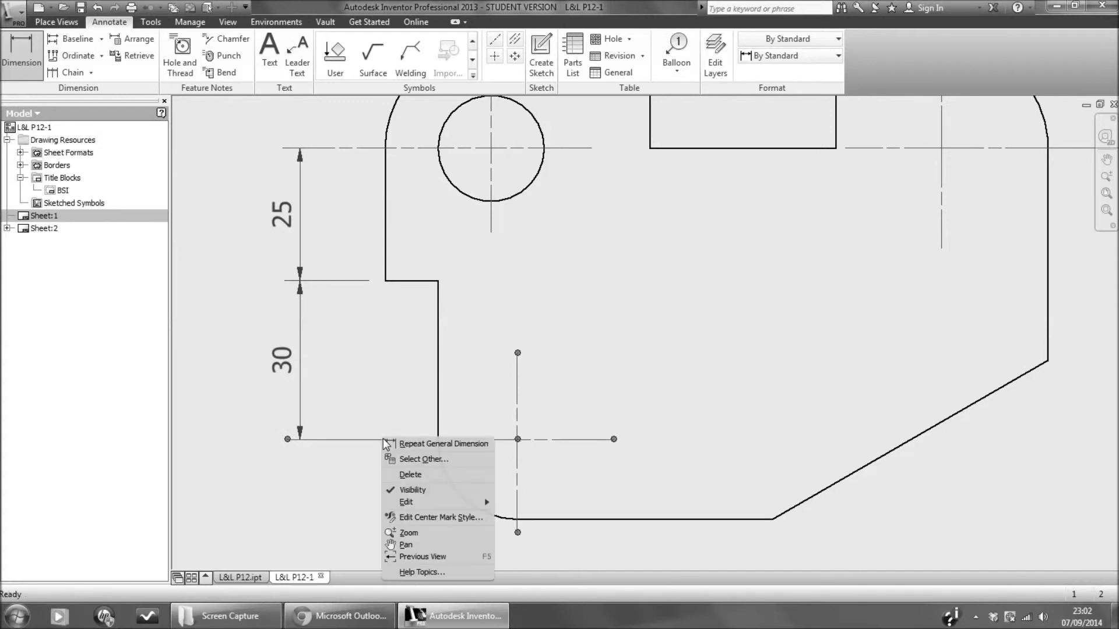
{"action": "mouse_move", "coordinate": [407, 501]}
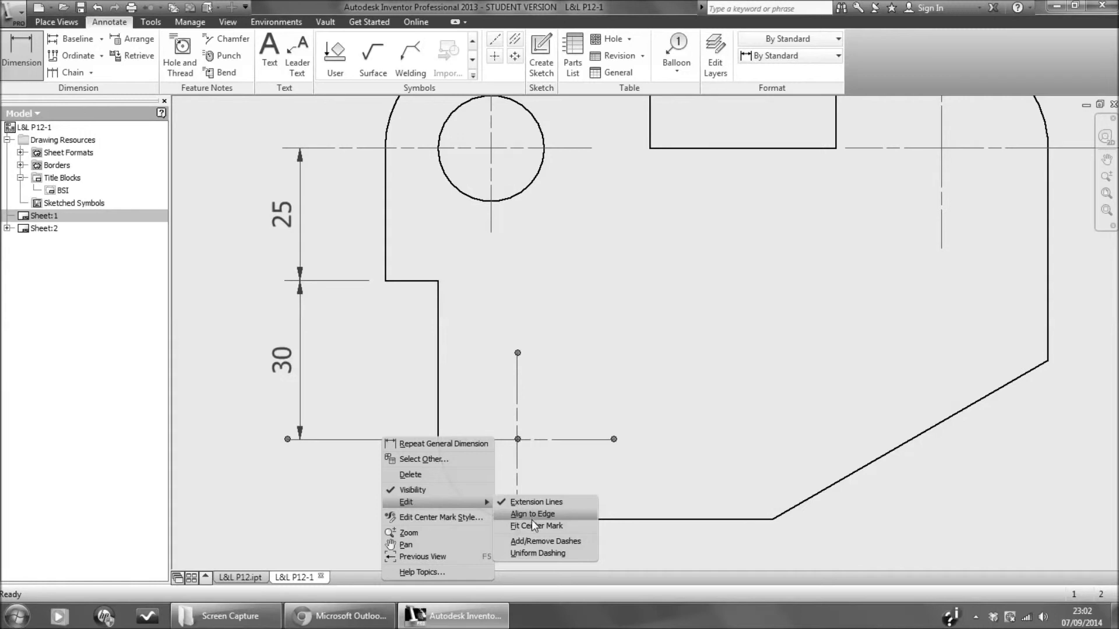
{"action": "left_click", "coordinate": [533, 540]}
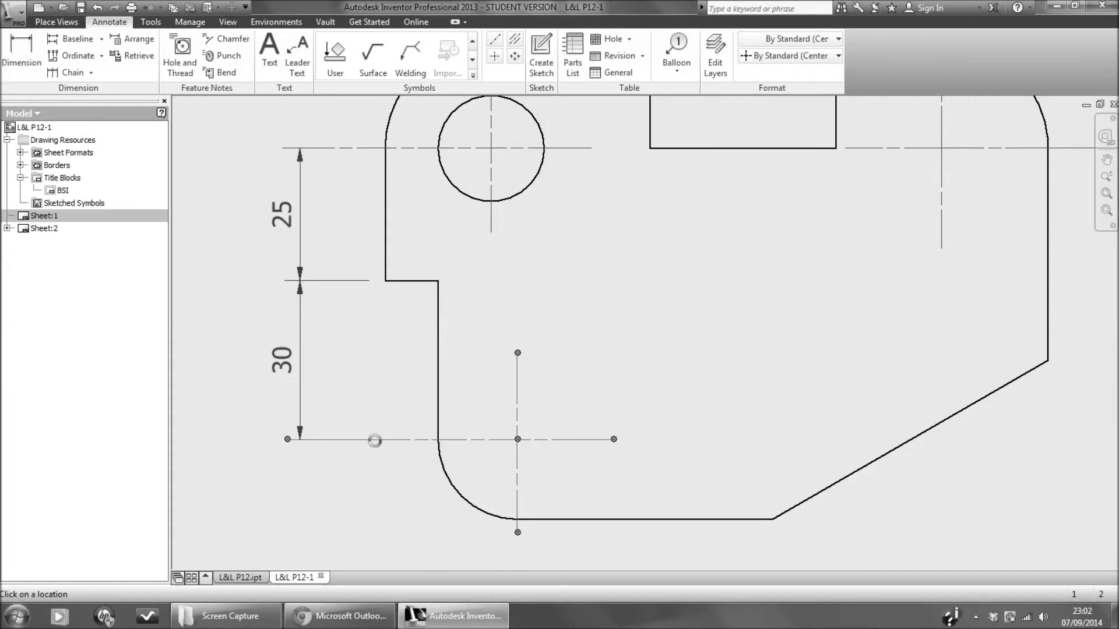
{"action": "right_click", "coordinate": [330, 439]}
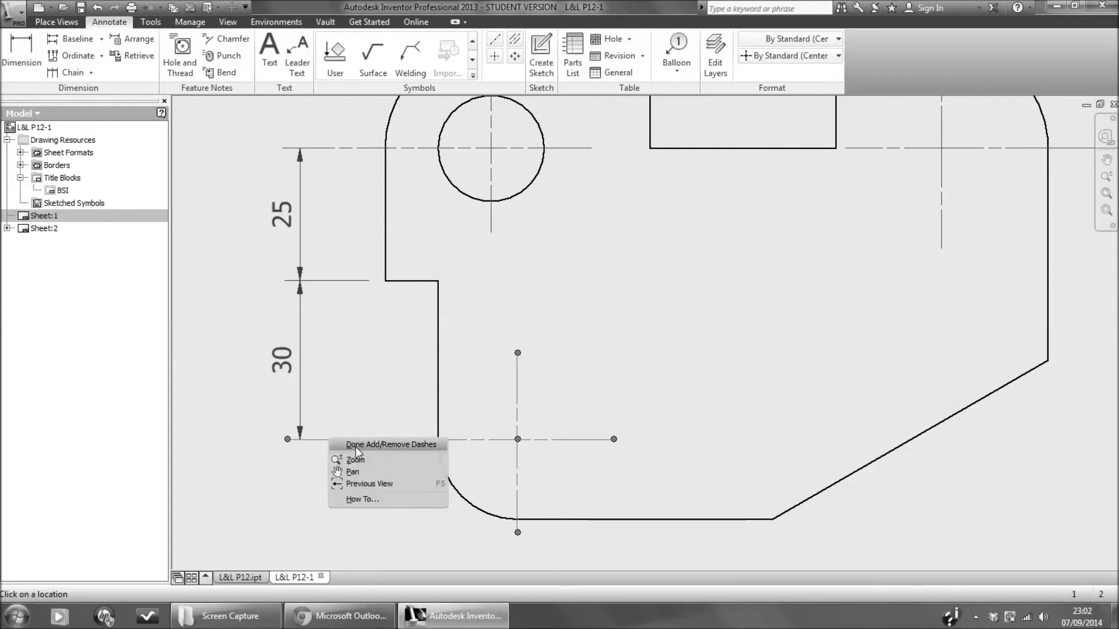
{"action": "left_click", "coordinate": [356, 446]}
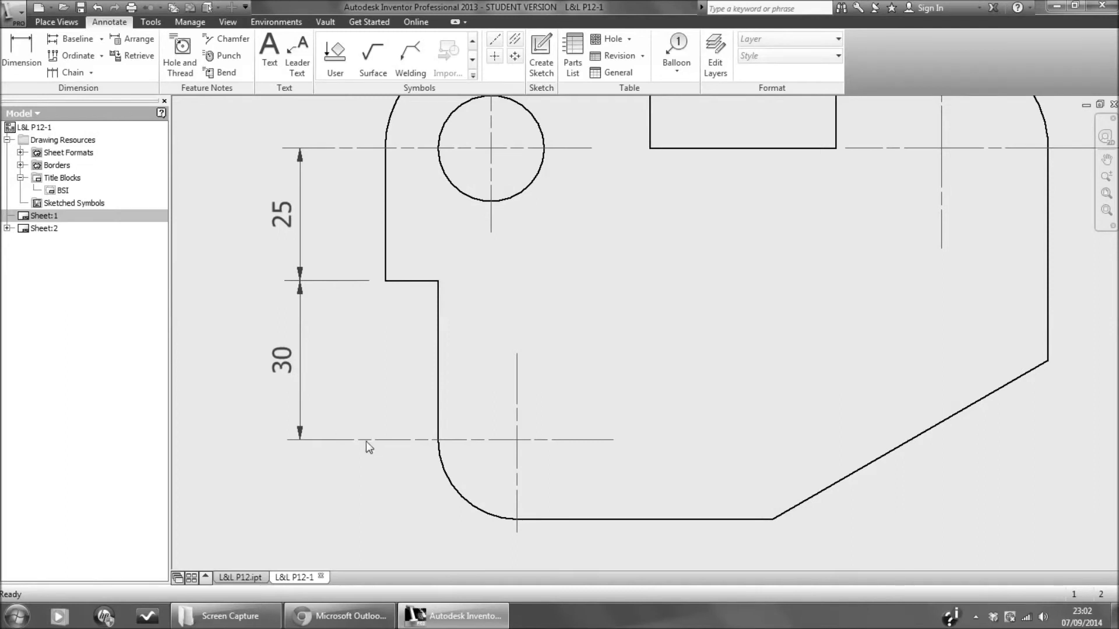
Step: Add an angular dimension between the plate's bottom edge and the sloping lower-right edge, placed outside the plate
{"action": "scroll", "coordinate": [532, 499], "scroll_direction": "down", "scroll_amount": 5}
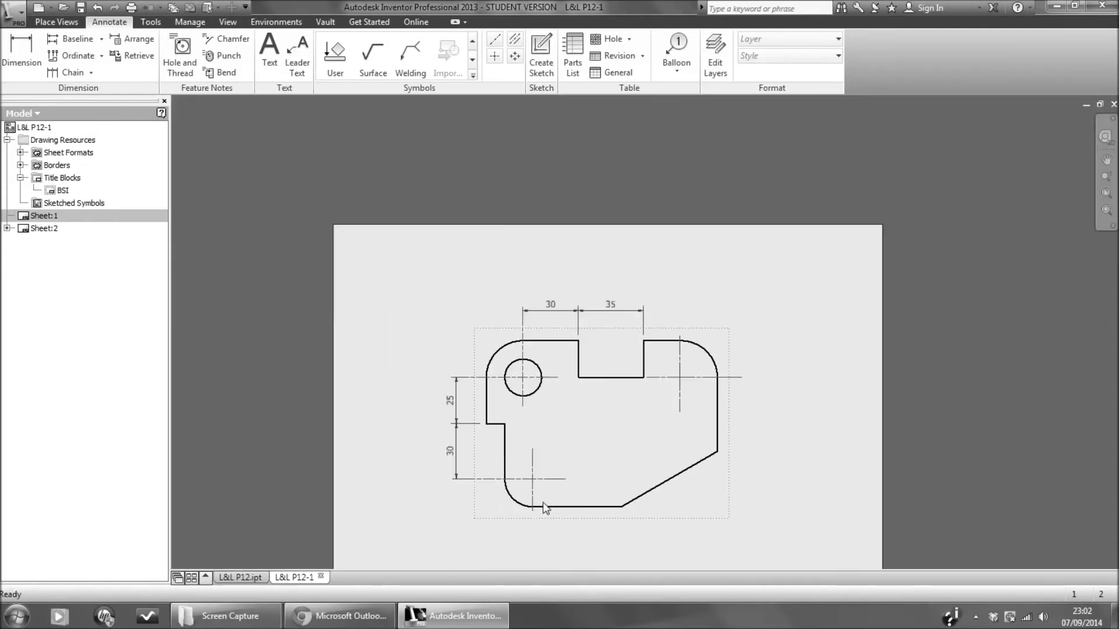
{"action": "scroll", "coordinate": [647, 534], "scroll_direction": "up", "scroll_amount": 3}
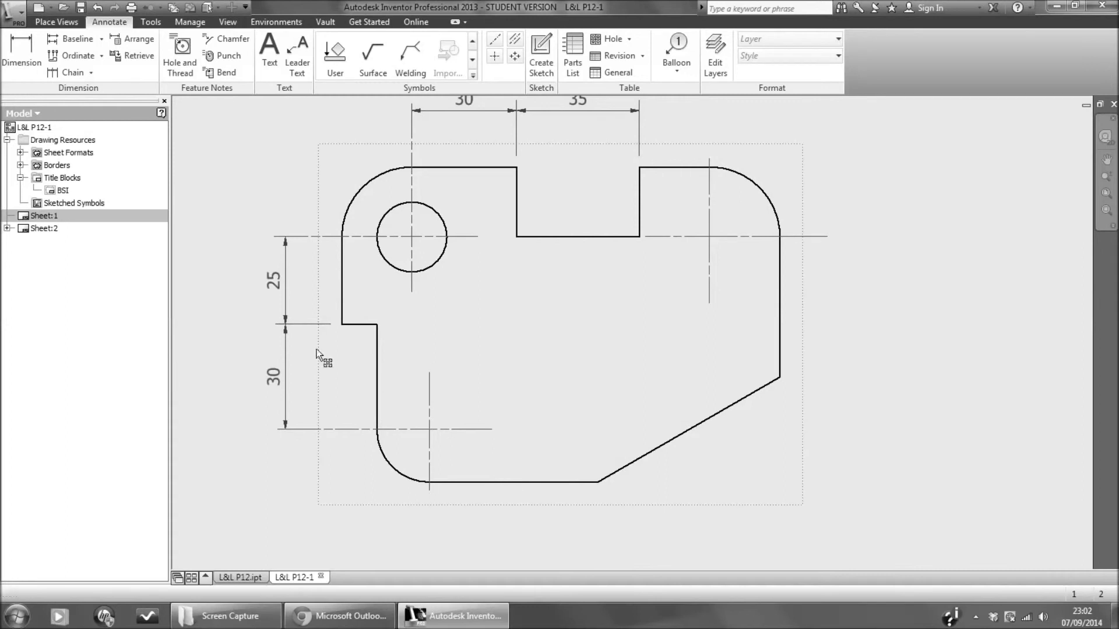
{"action": "left_click", "coordinate": [21, 50]}
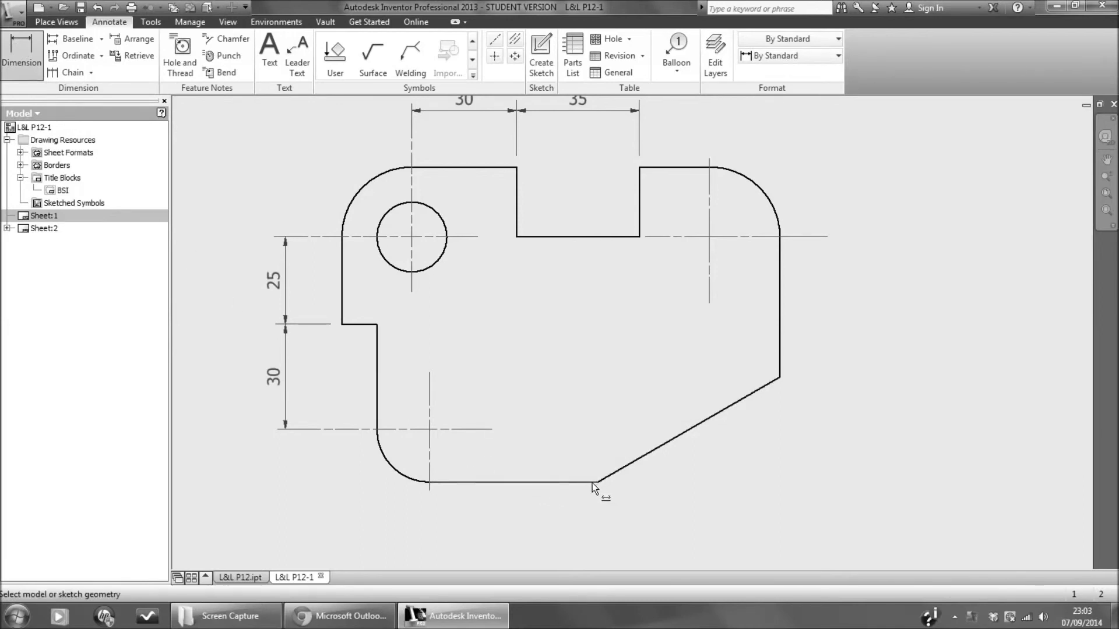
{"action": "left_click", "coordinate": [524, 482]}
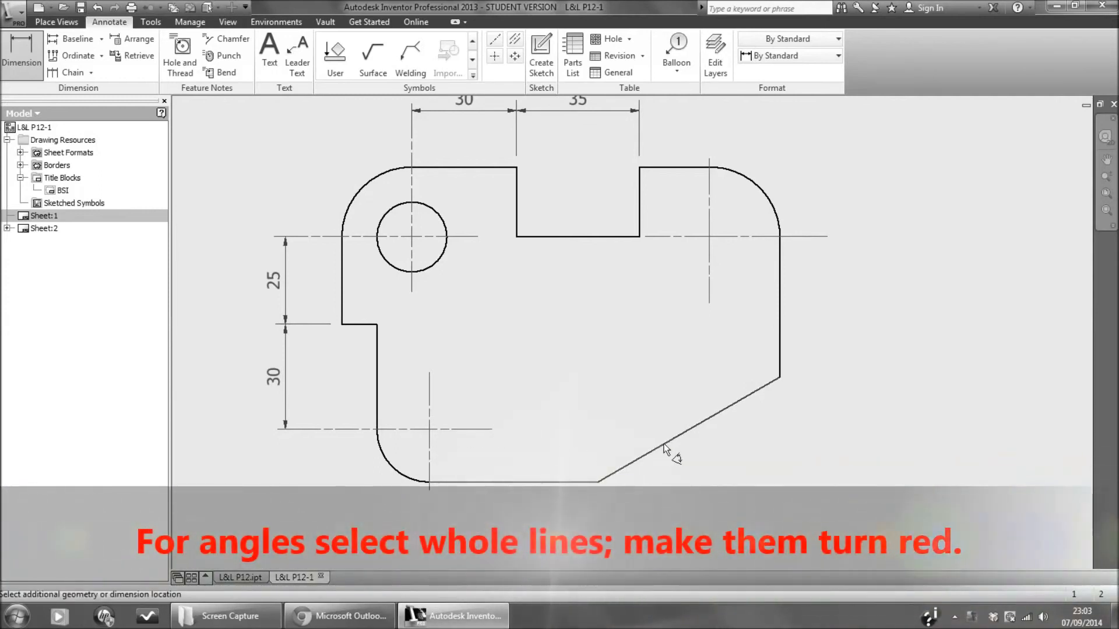
{"action": "left_click", "coordinate": [663, 445]}
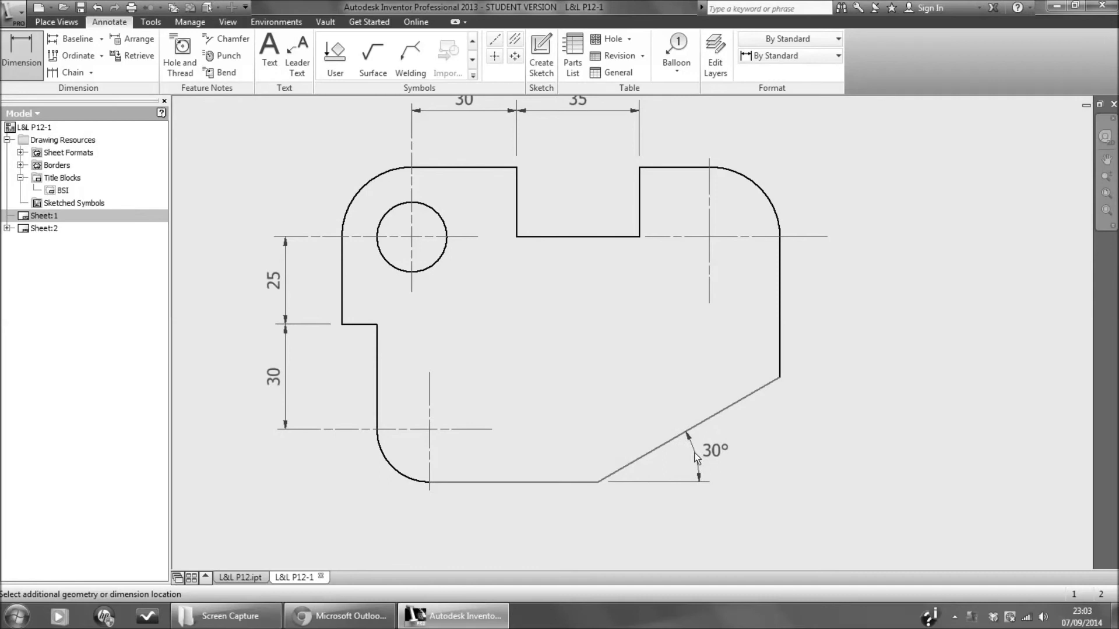
{"action": "left_click", "coordinate": [693, 451]}
{"action": "right_click", "coordinate": [693, 451]}
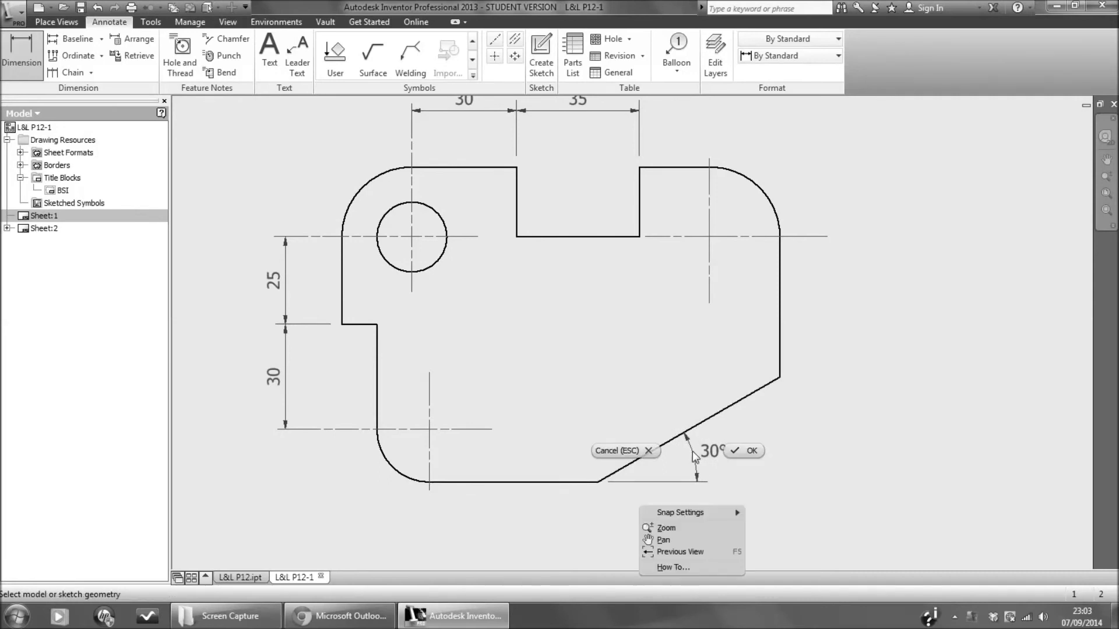
{"action": "left_click", "coordinate": [738, 458]}
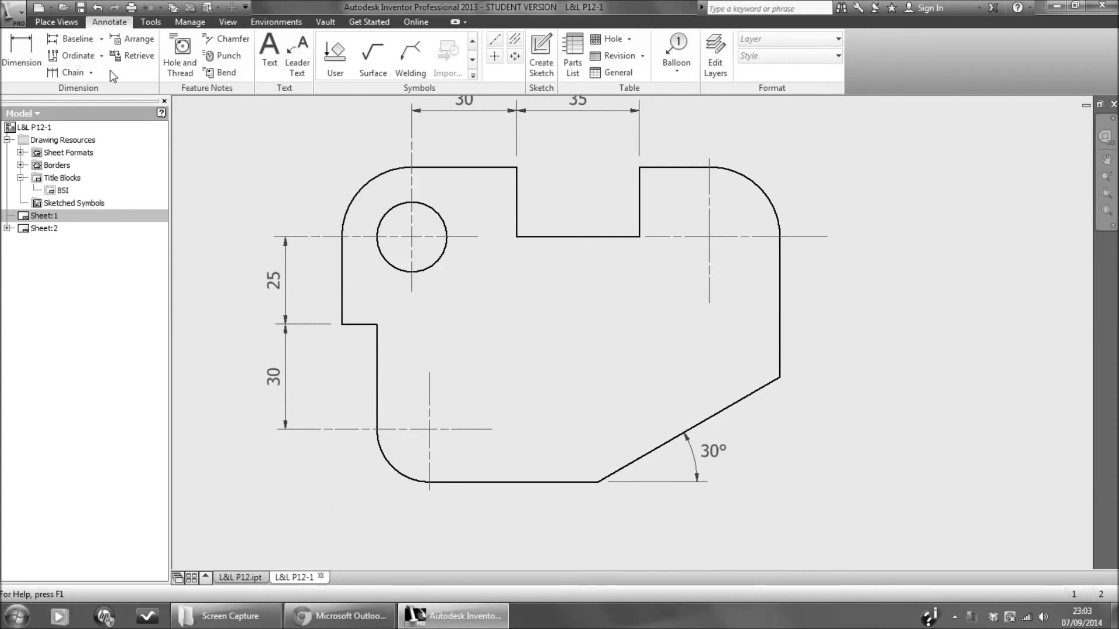
Step: Dimension the hole's diameter, with the leader text outside the plate's upper-left corner
{"action": "left_click", "coordinate": [21, 51]}
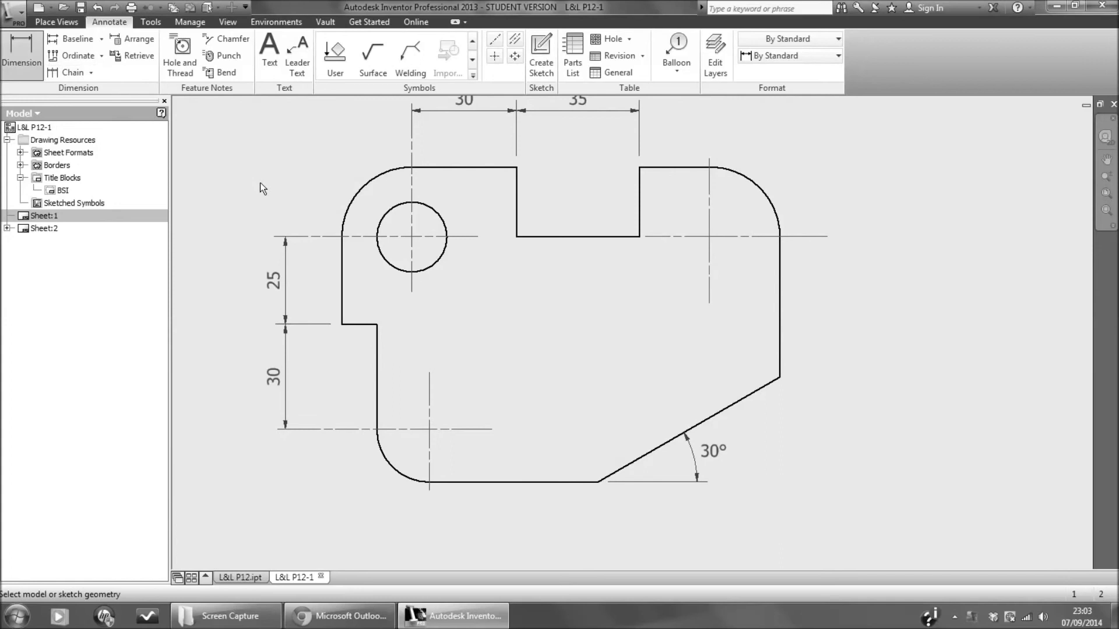
{"action": "left_click", "coordinate": [387, 221]}
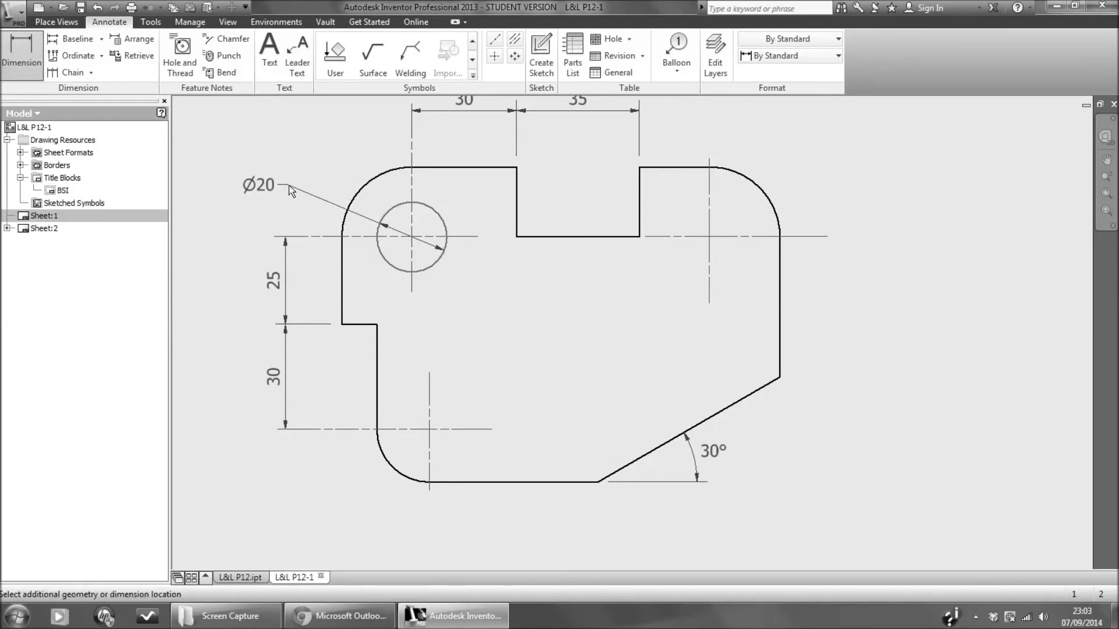
{"action": "left_click", "coordinate": [292, 187]}
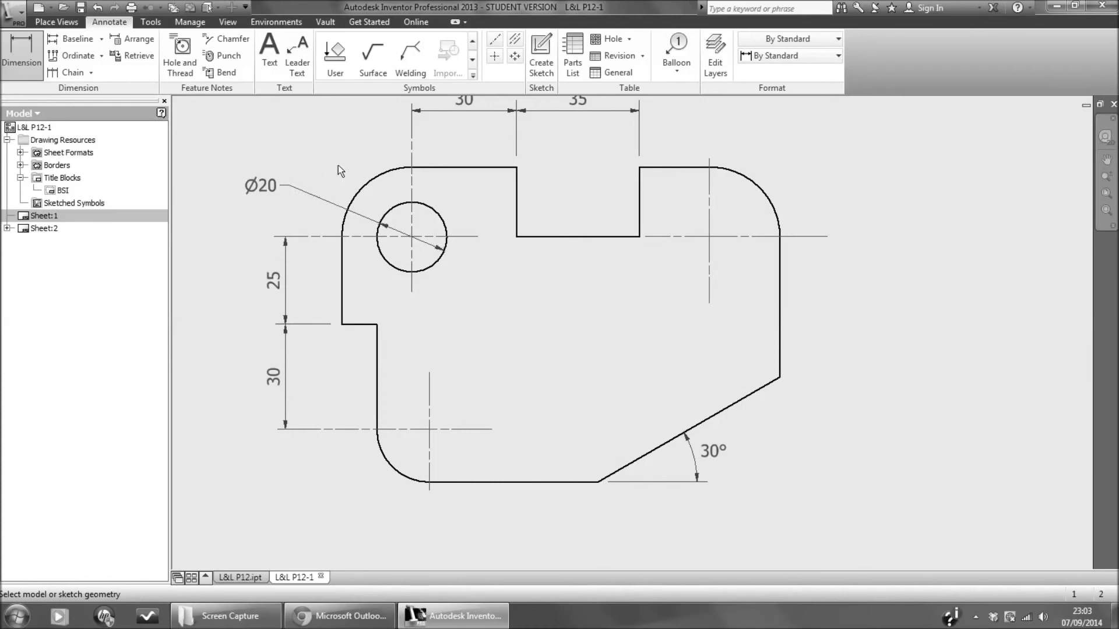
Step: Dimension the radius of the plate's upper-left corner arc, with its text outside the plate above the hole's diameter dimension
{"action": "left_click", "coordinate": [368, 178]}
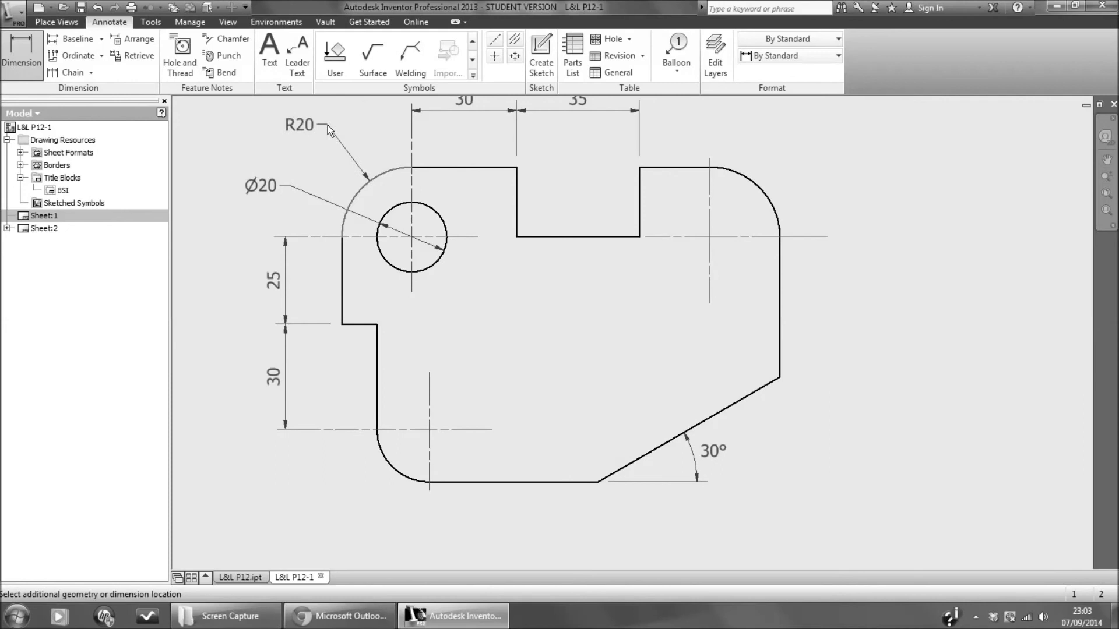
{"action": "left_click", "coordinate": [328, 129]}
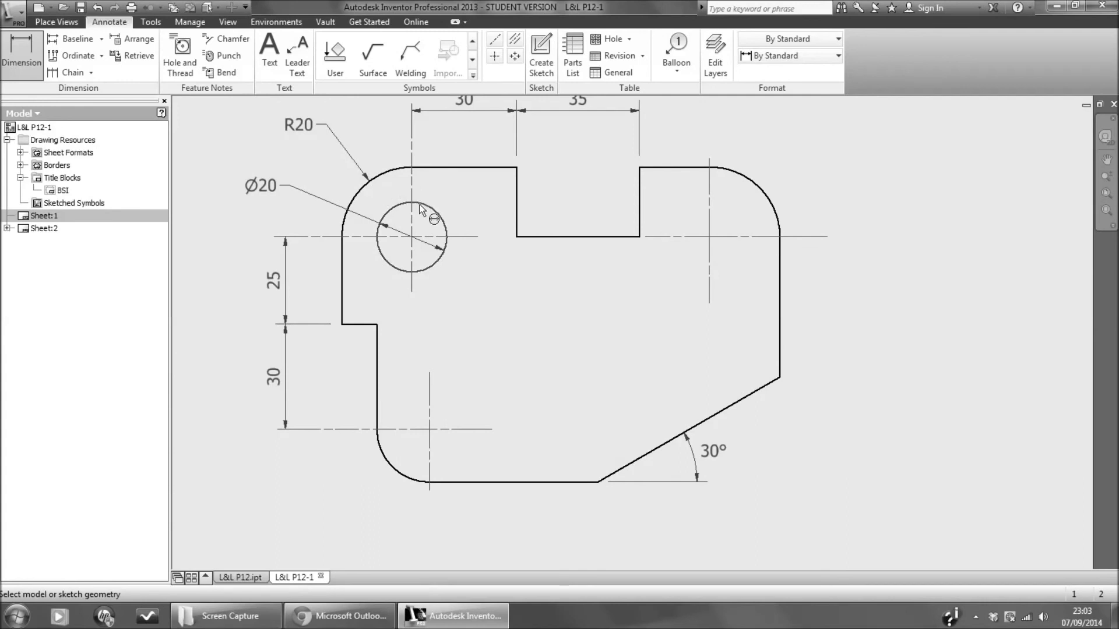
{"action": "scroll", "coordinate": [432, 214], "scroll_direction": "down", "scroll_amount": 3}
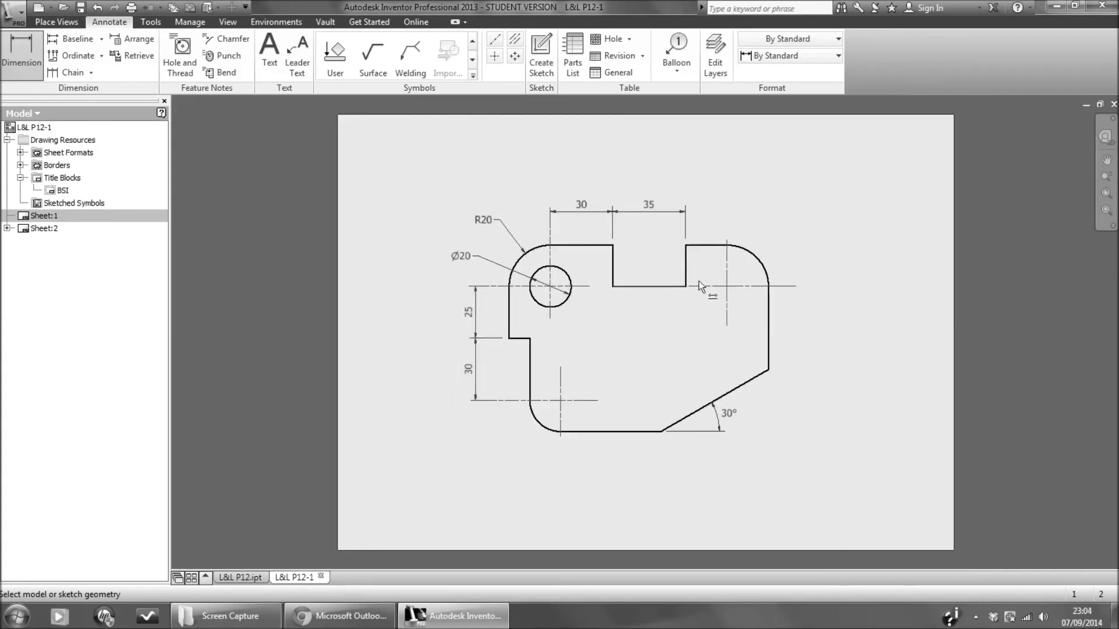